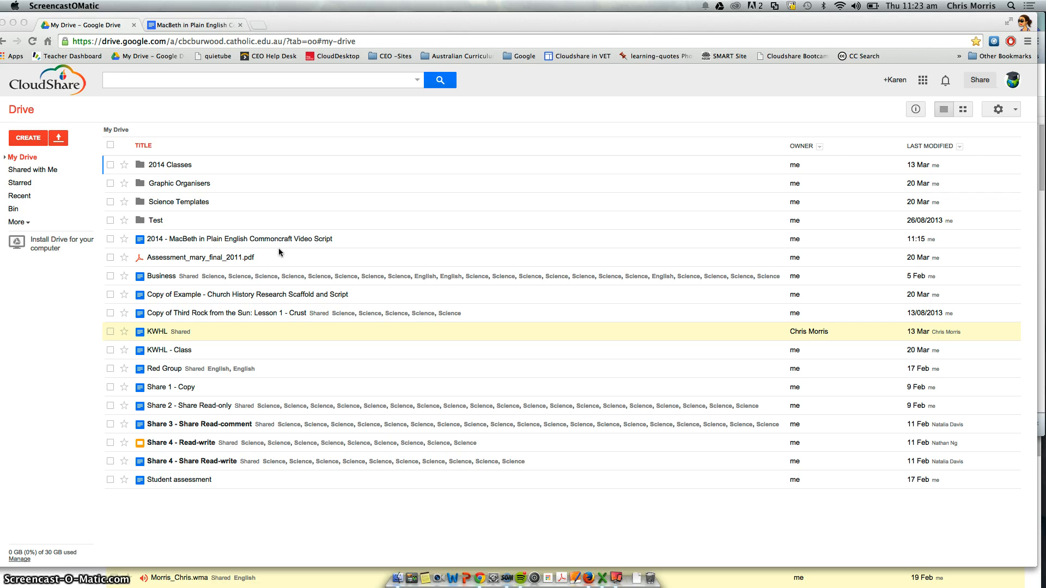
# Step: Open the "2014 - MacBeth in Plain English Commoncraft Video Script" document from My Drive
pyautogui.click(266, 237)
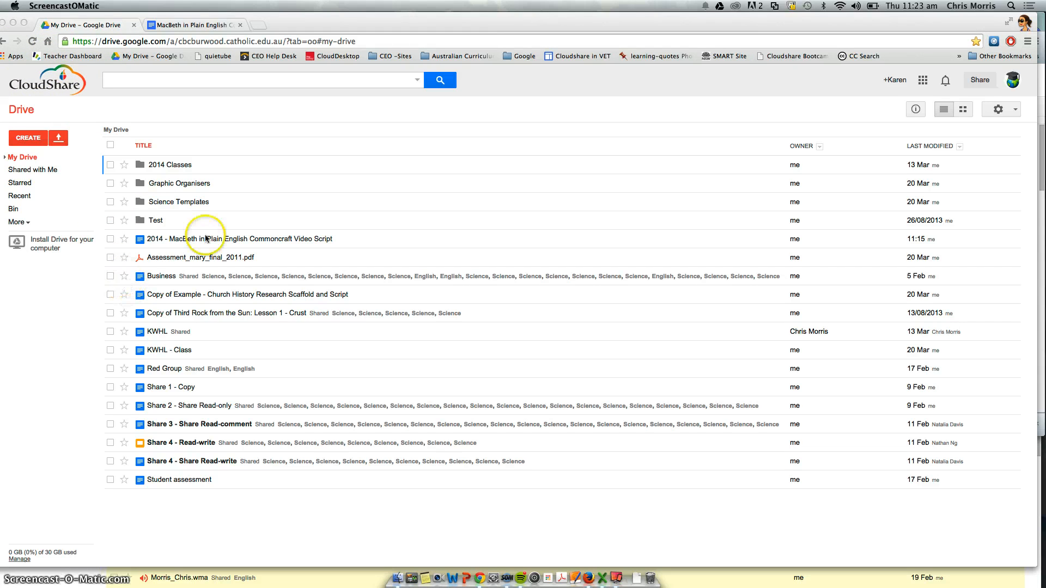
pyautogui.click(175, 237)
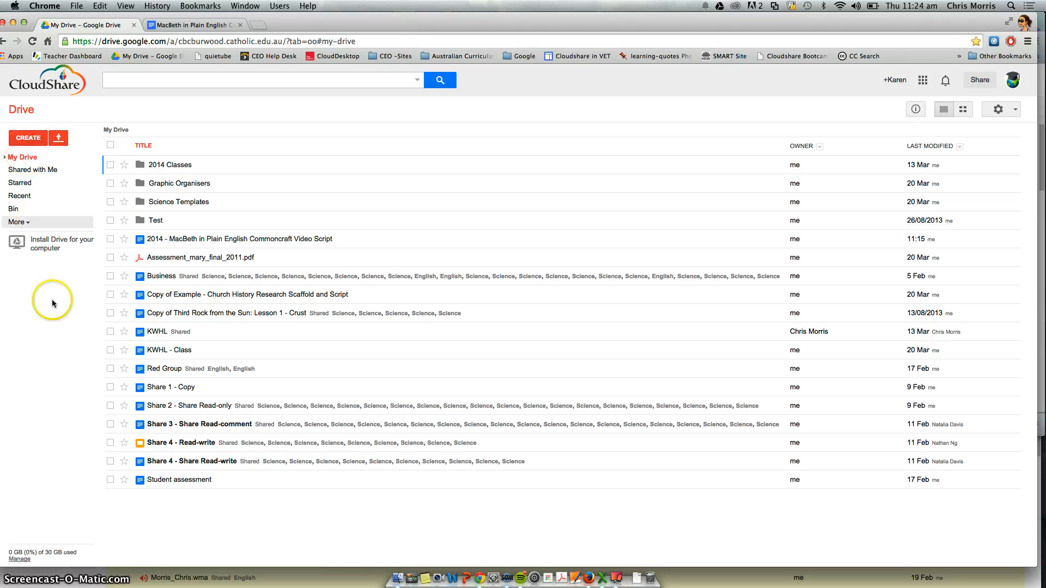
pyautogui.click(186, 240)
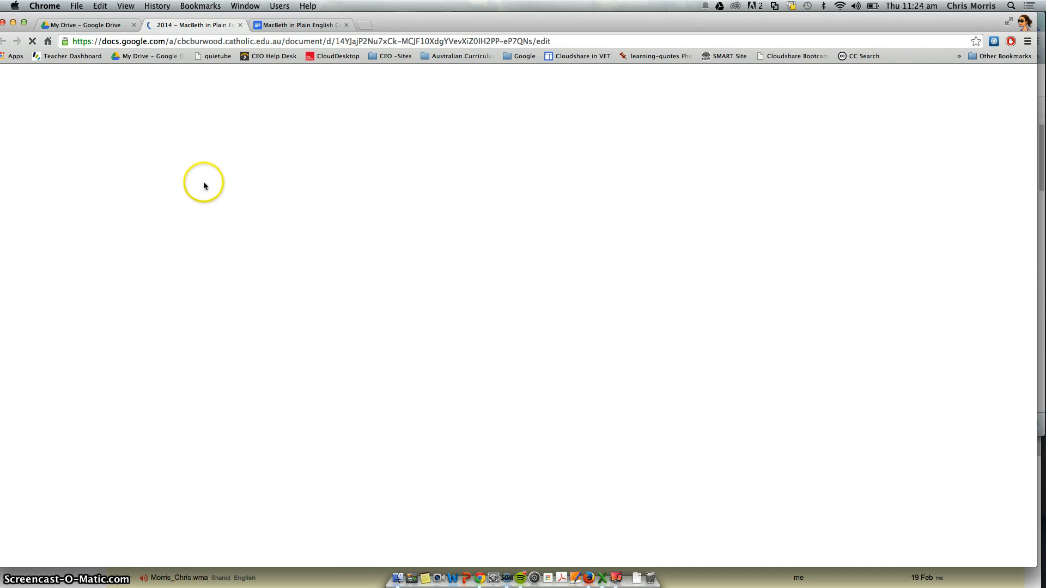
pyautogui.click(242, 246)
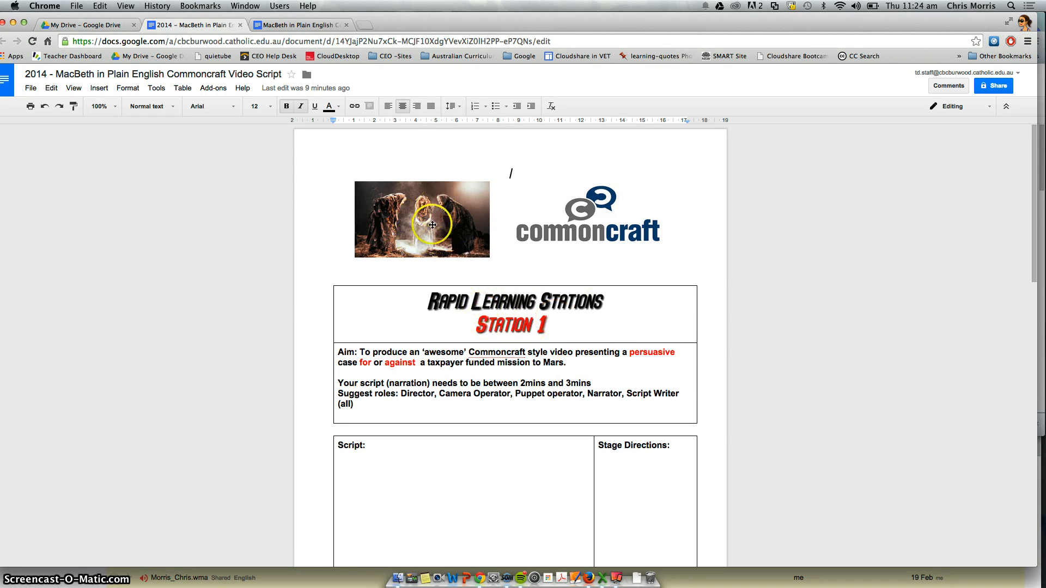
# Step: Enlarge the witches image slightly by dragging its corner handle
pyautogui.click(433, 223)
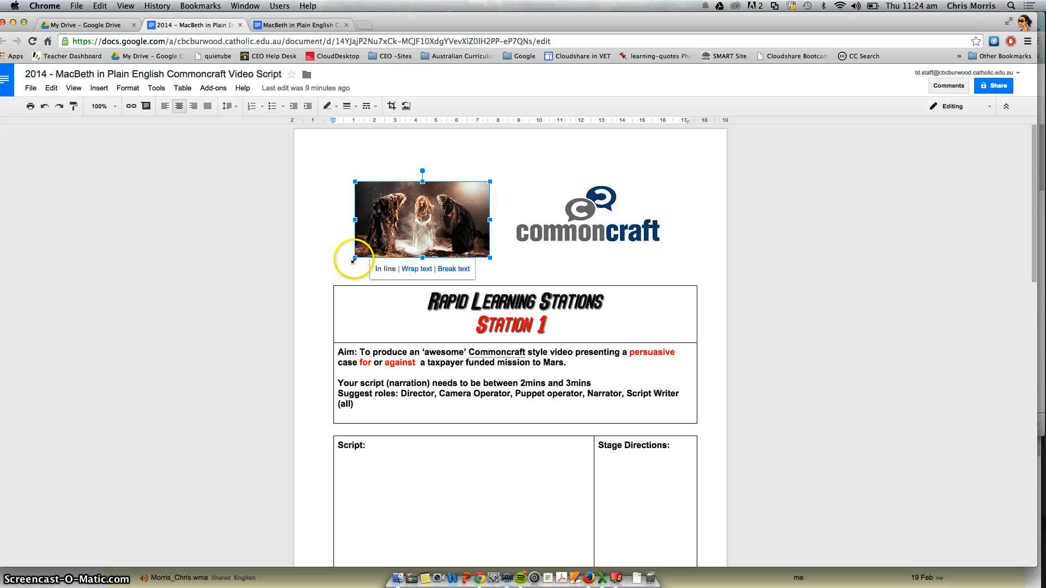
pyautogui.moveTo(353, 260); pyautogui.dragTo(343, 267)
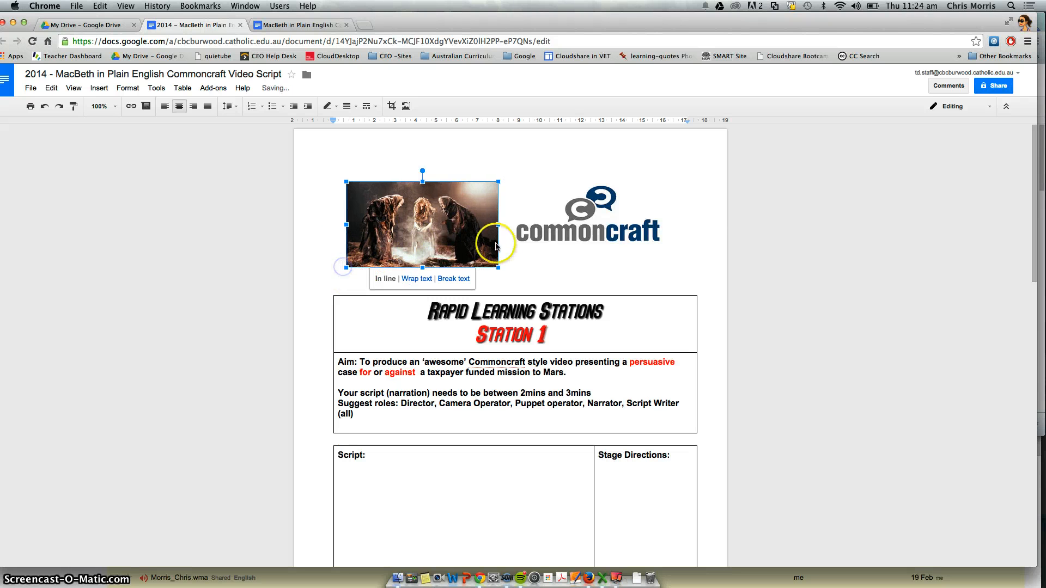
pyautogui.click(610, 217)
pyautogui.click(483, 282)
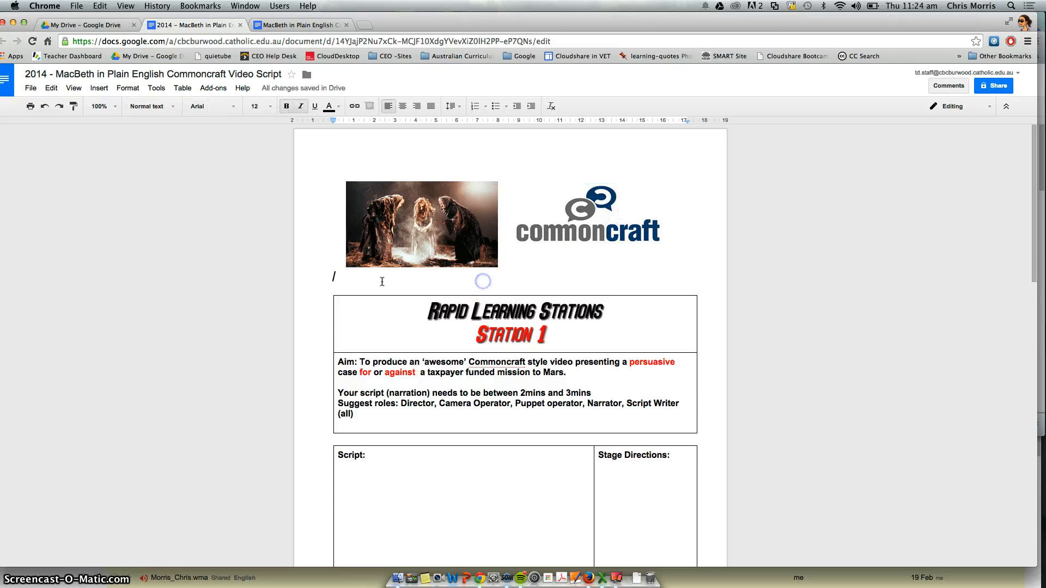
# Step: Examine the Script and Stage Directions table below the task description
pyautogui.click(437, 499)
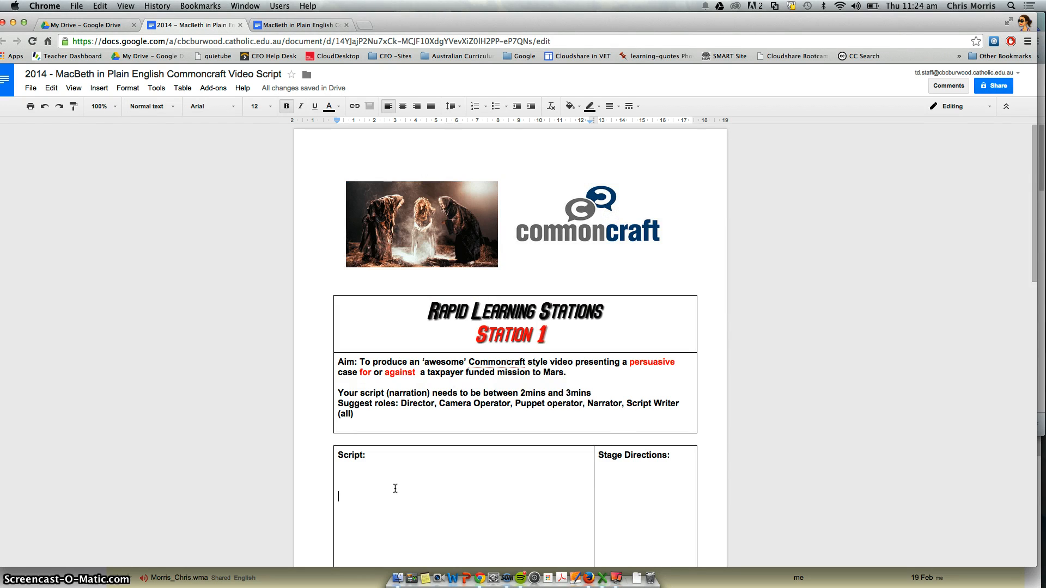
pyautogui.scroll(-10, 394, 489)
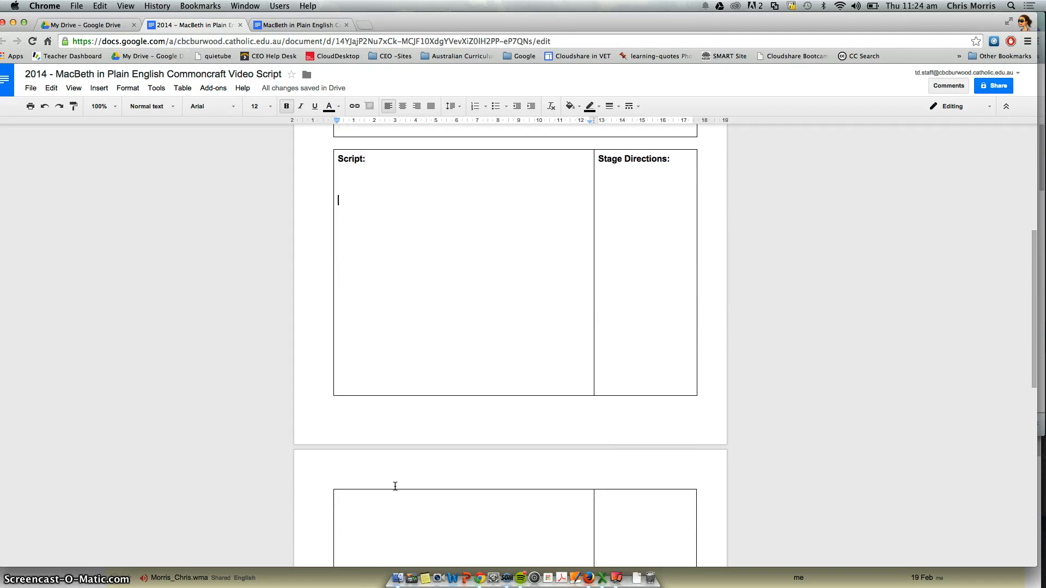
pyautogui.click(628, 175)
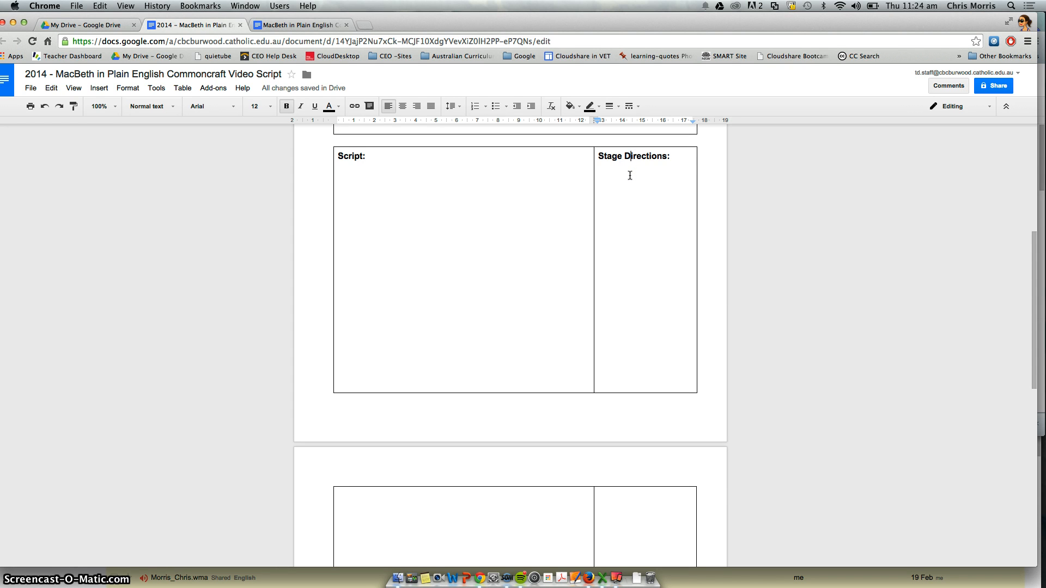
pyautogui.scroll(3, 630, 176)
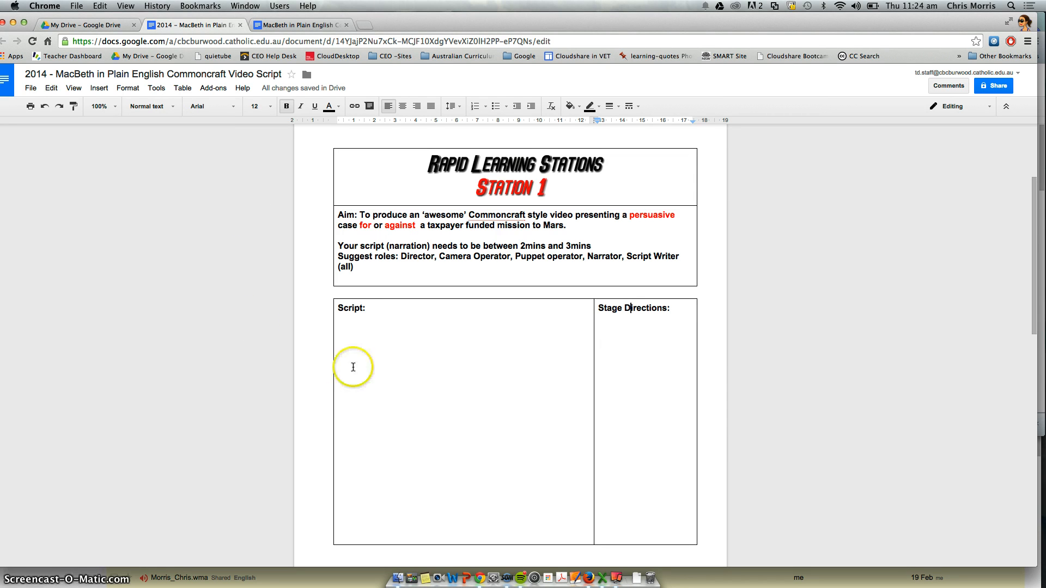
pyautogui.click(366, 340)
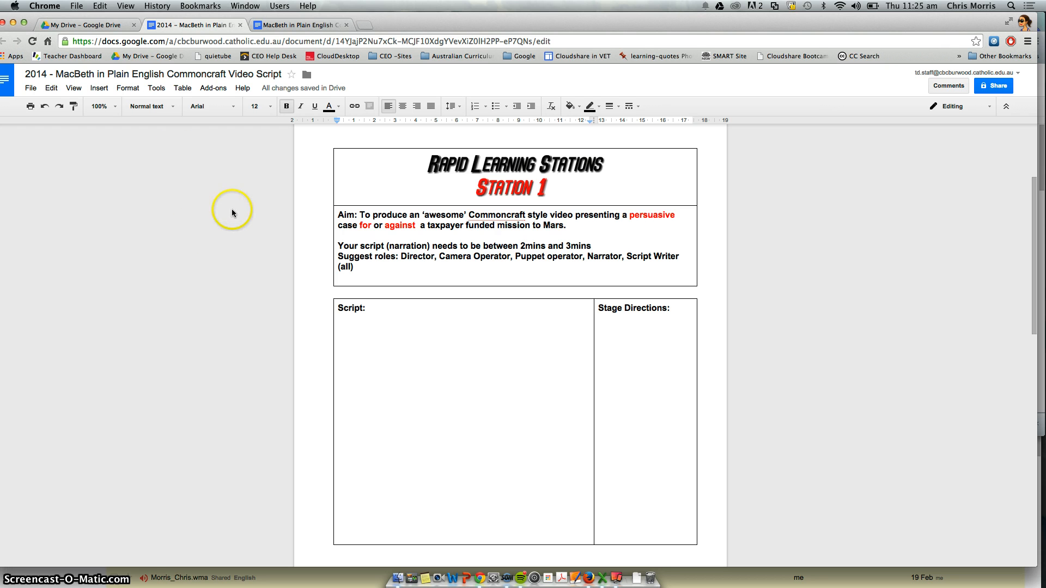
# Step: Close the other MacBeth script tab and return to My Drive
pyautogui.click(328, 28)
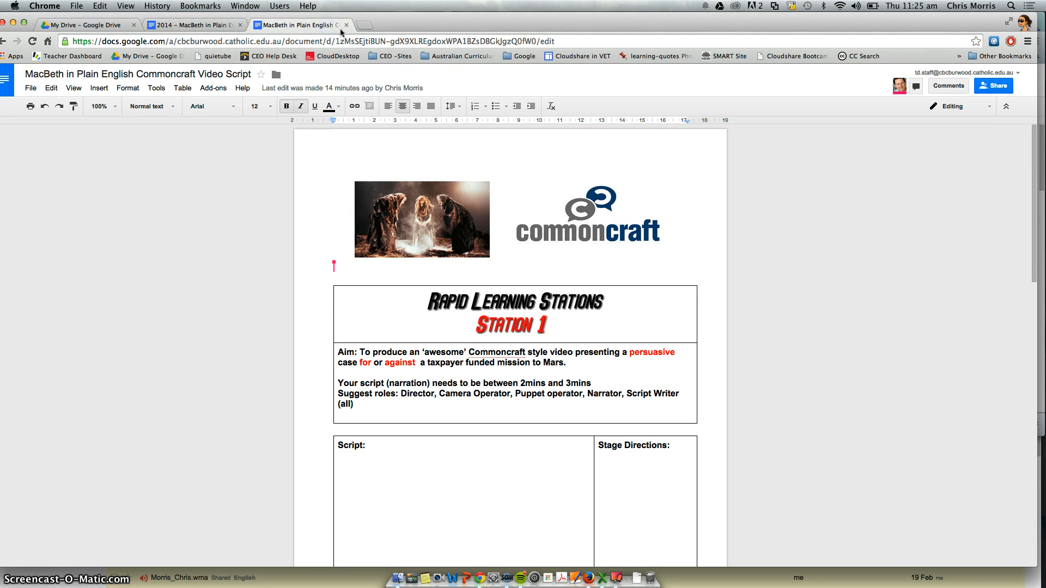
pyautogui.click(346, 25)
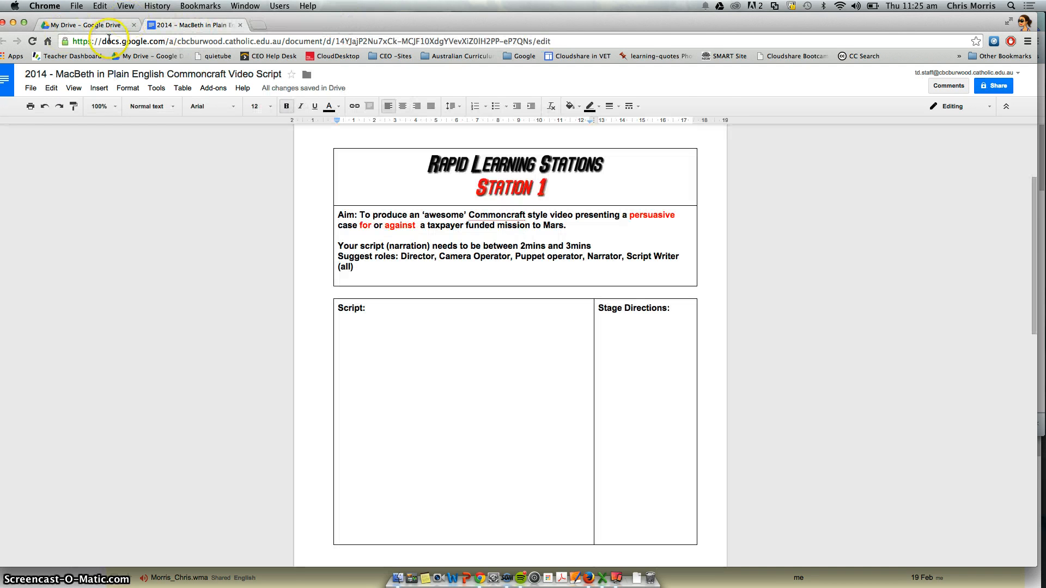
pyautogui.click(240, 25)
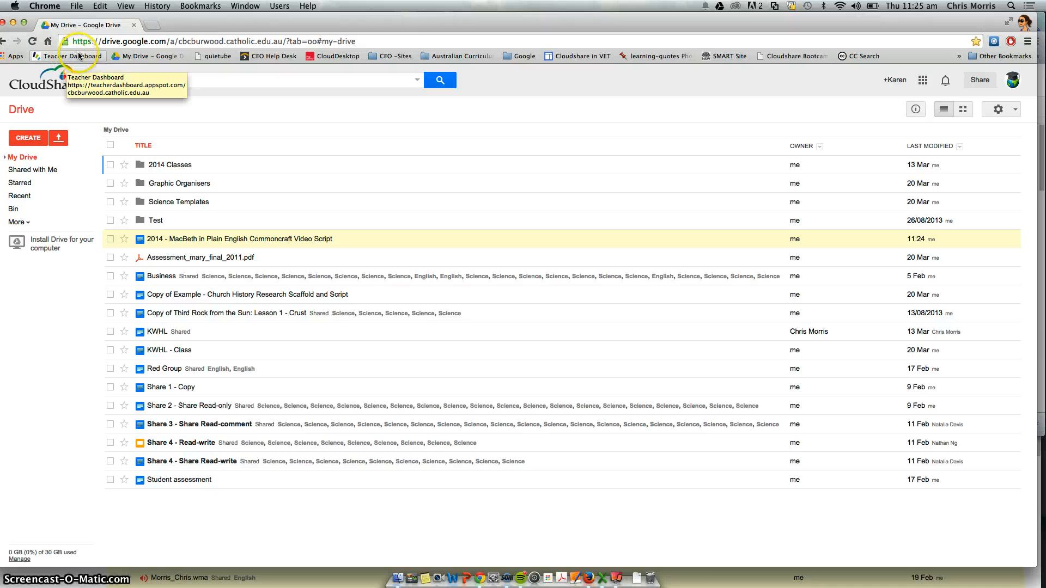
# Step: Open the Teacher Dashboard and enter the 10EN class dashboard
pyautogui.click(54, 56)
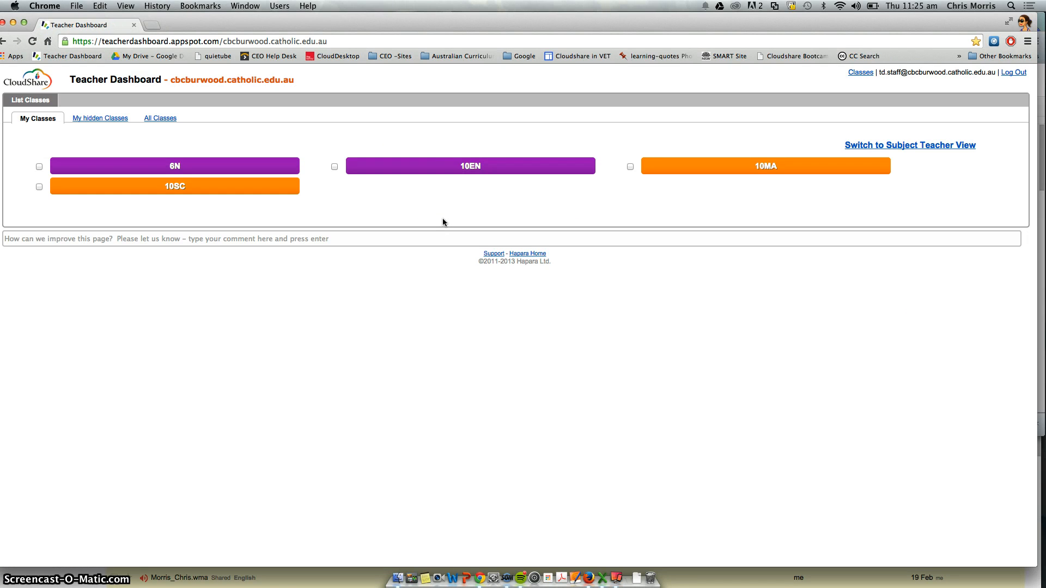
pyautogui.click(468, 171)
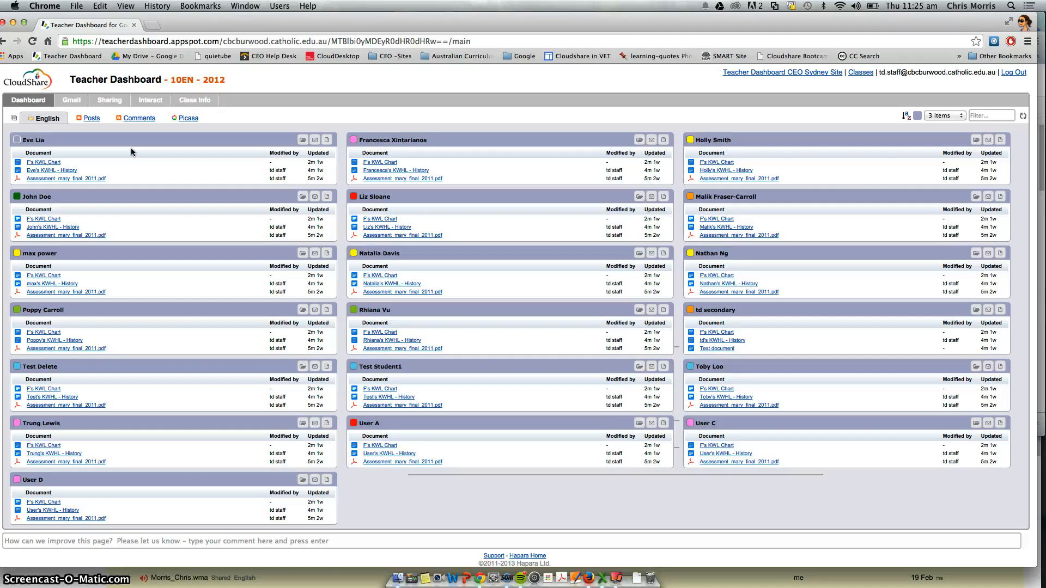
pyautogui.click(10, 206)
pyautogui.press('super+0')
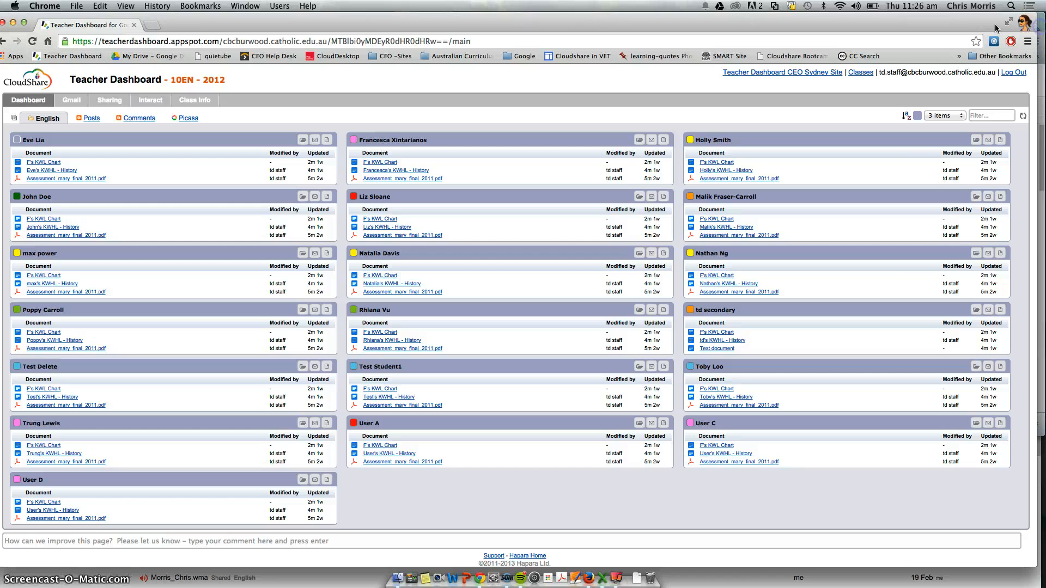
# Step: Switch to the TD Secondary (Sandpit) profile, sort its Drive by last modified, and open the English folder
pyautogui.click(1022, 25)
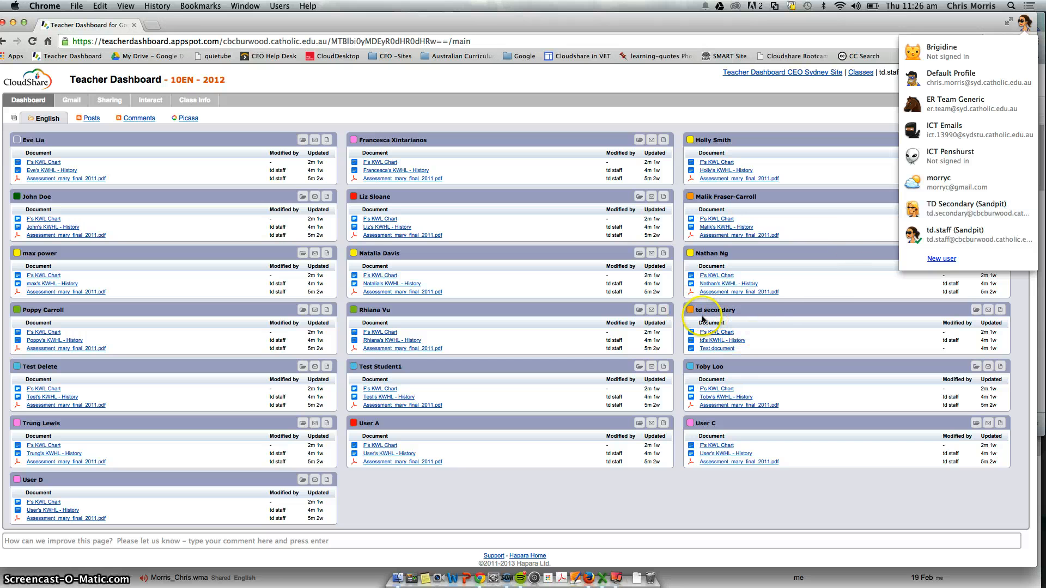
pyautogui.click(928, 209)
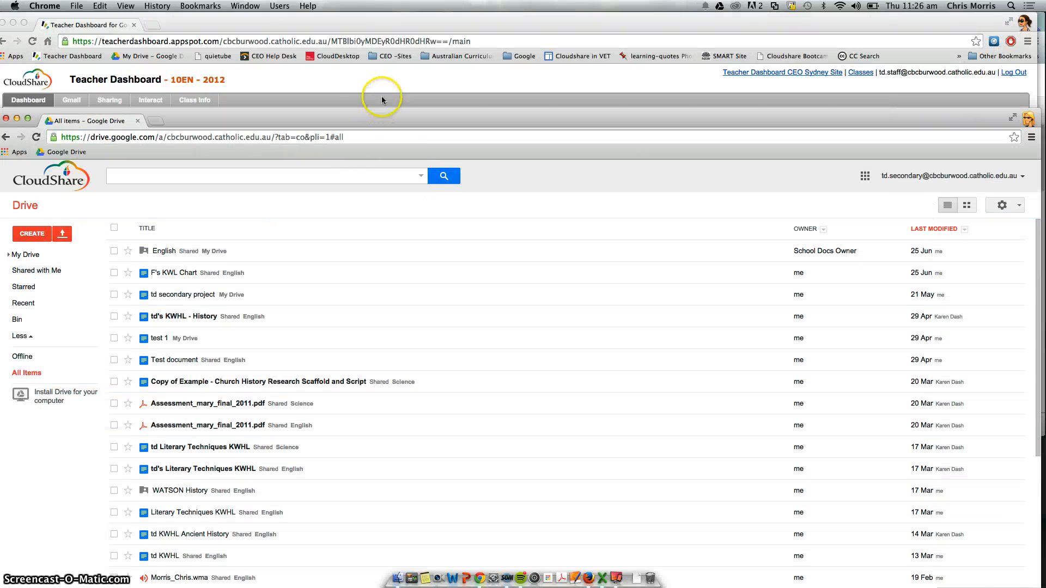
pyautogui.moveTo(361, 118); pyautogui.dragTo(421, 114)
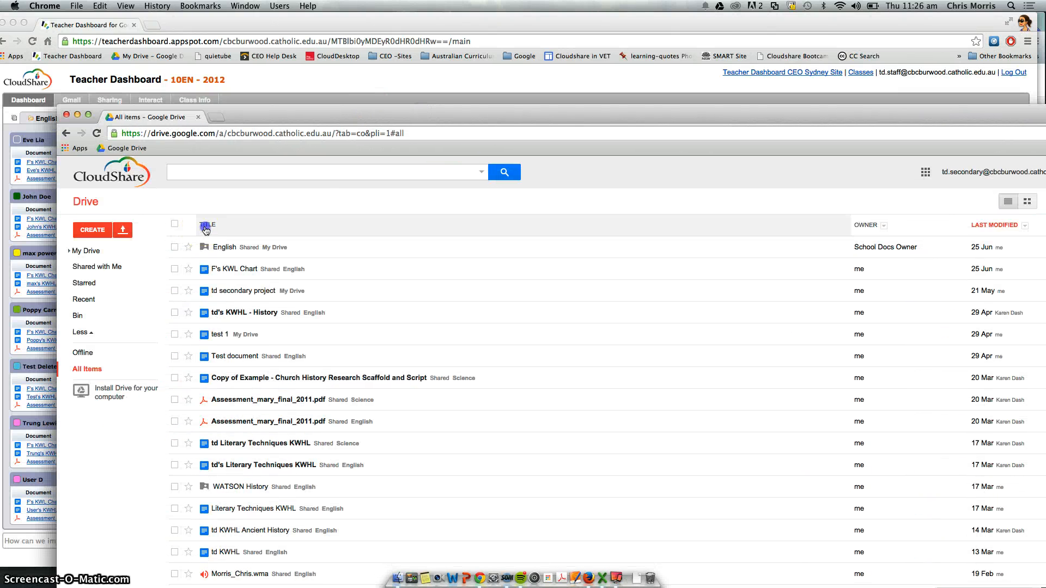
pyautogui.click(206, 230)
pyautogui.click(209, 226)
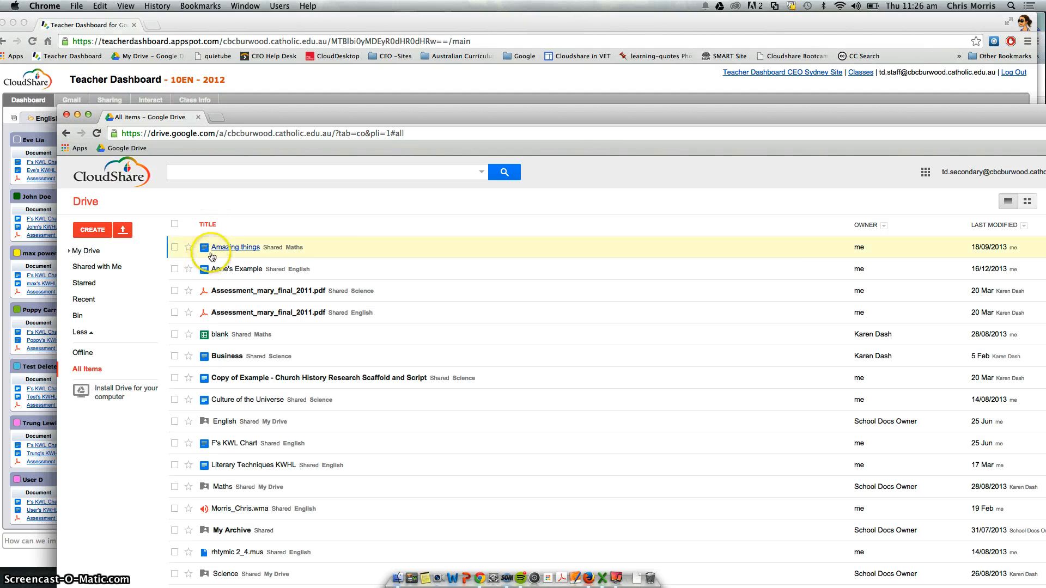
pyautogui.click(981, 227)
pyautogui.click(219, 246)
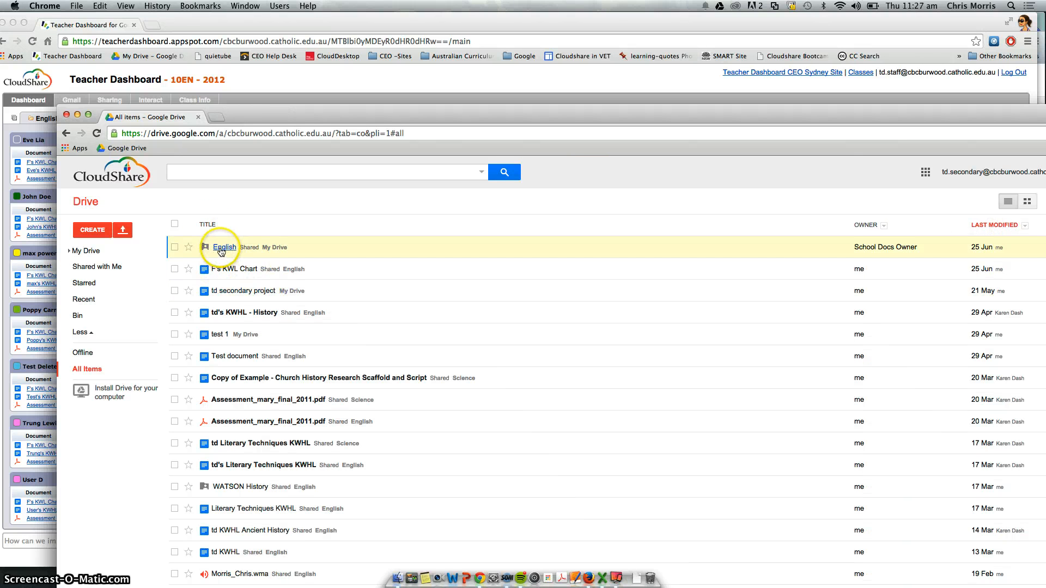
pyautogui.click(219, 248)
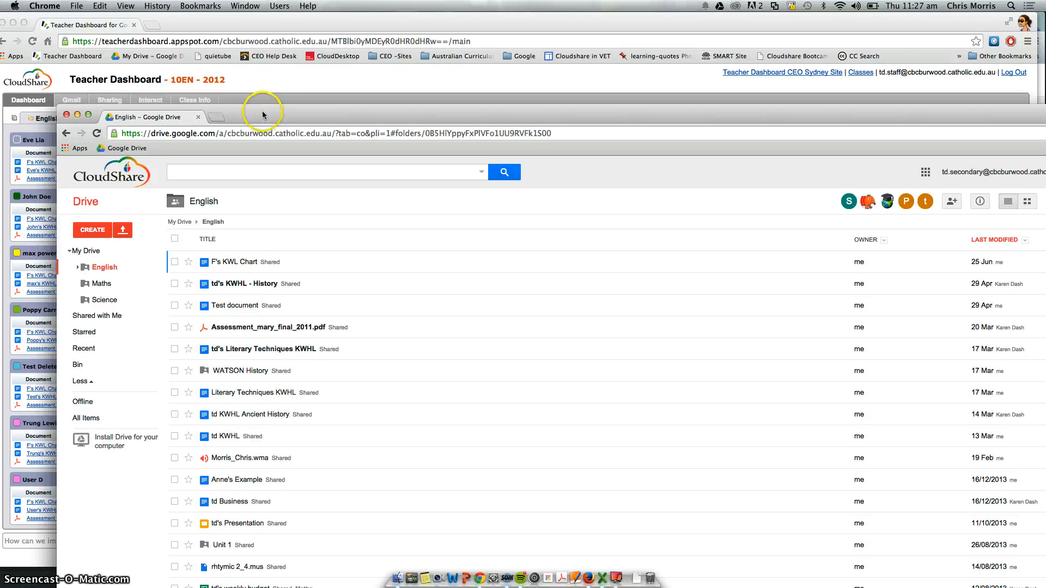
# Step: Move the student profile's Drive window over the dashboard and minimise it
pyautogui.moveTo(257, 116); pyautogui.dragTo(232, 273)
pyautogui.moveTo(220, 352); pyautogui.dragTo(259, 496)
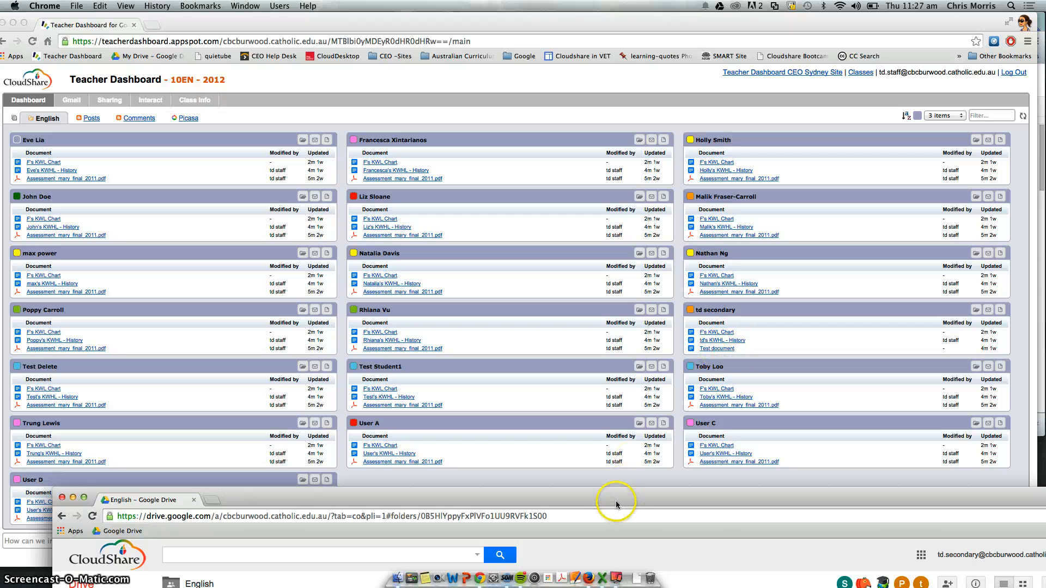
pyautogui.moveTo(616, 498); pyautogui.dragTo(583, 289)
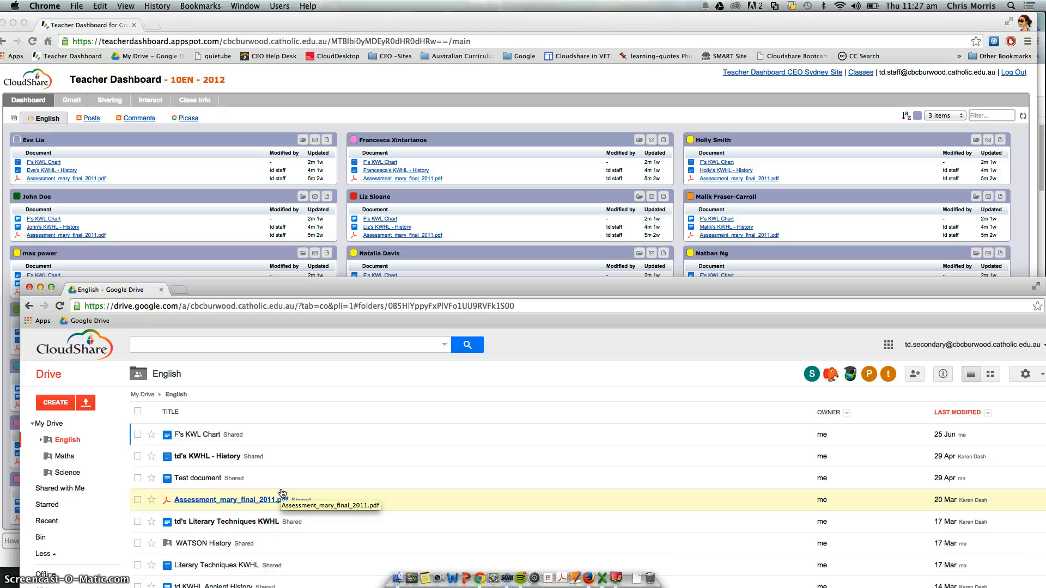
pyautogui.click(29, 288)
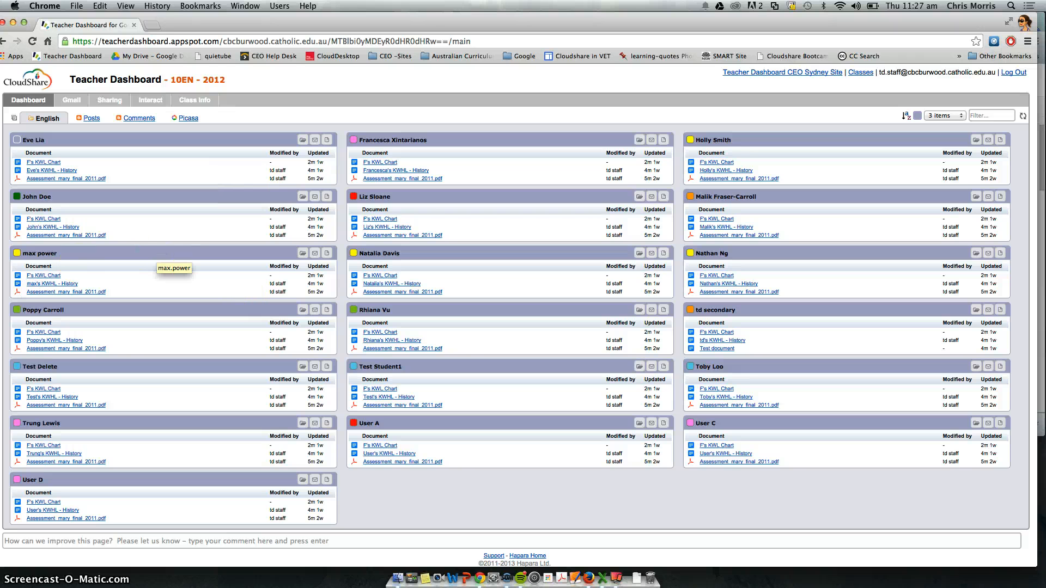
# Step: Reopen the MacBeth script from My Drive in a new tab, close it, and return to the dashboard tab
pyautogui.click(156, 28)
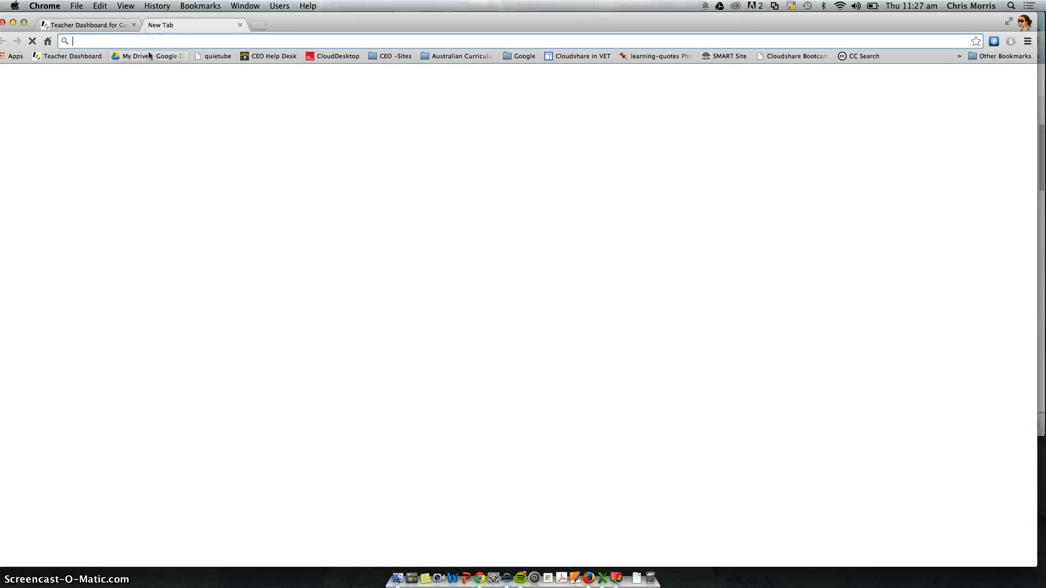
pyautogui.click(143, 56)
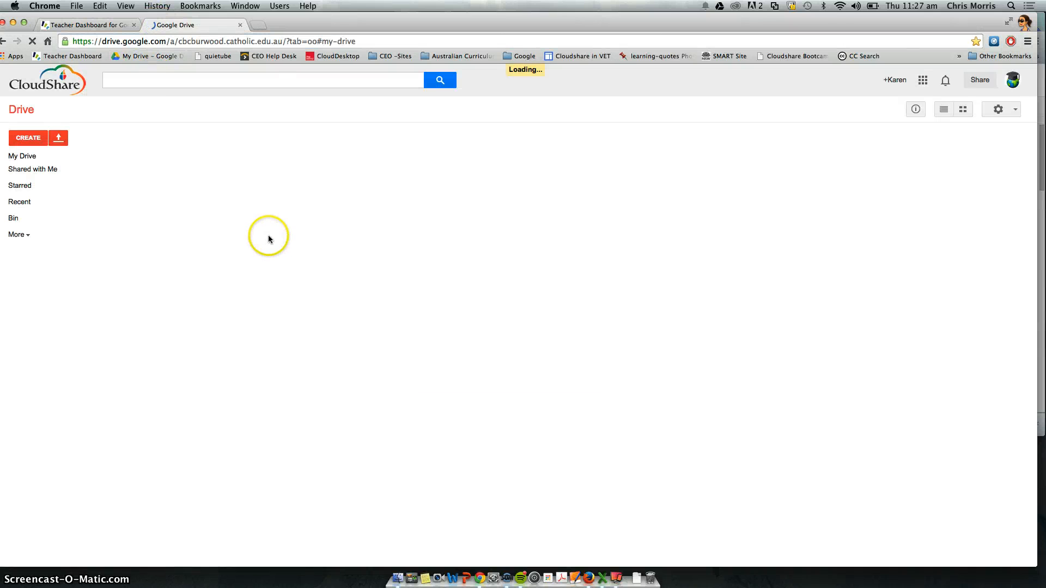
pyautogui.click(201, 240)
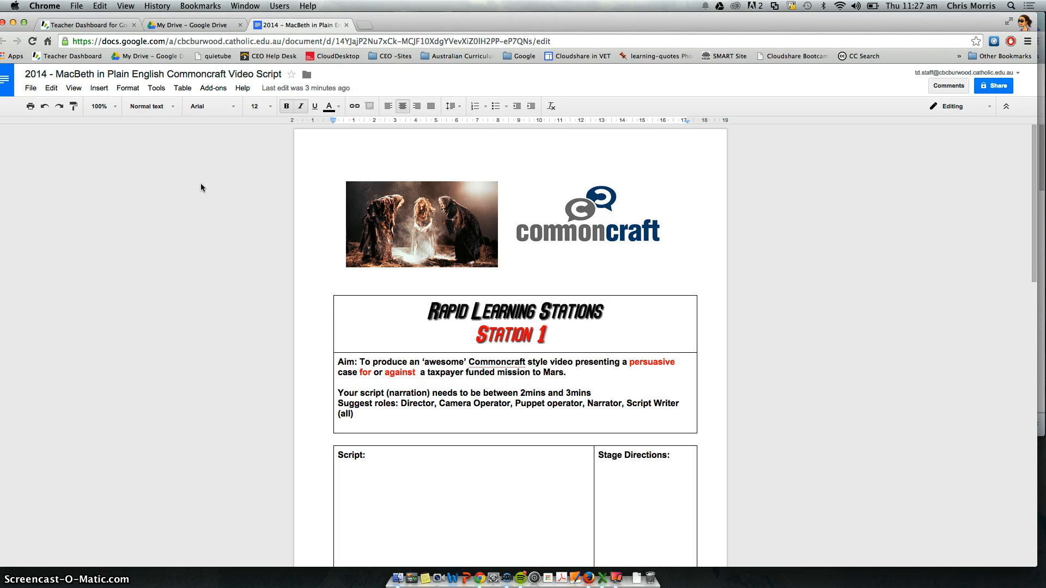
pyautogui.click(346, 24)
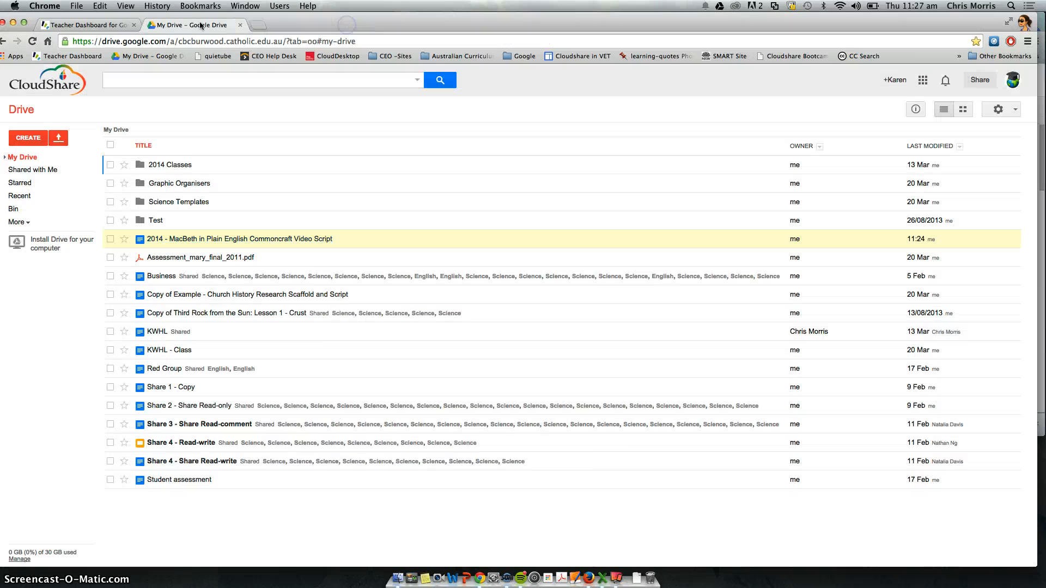
pyautogui.click(107, 28)
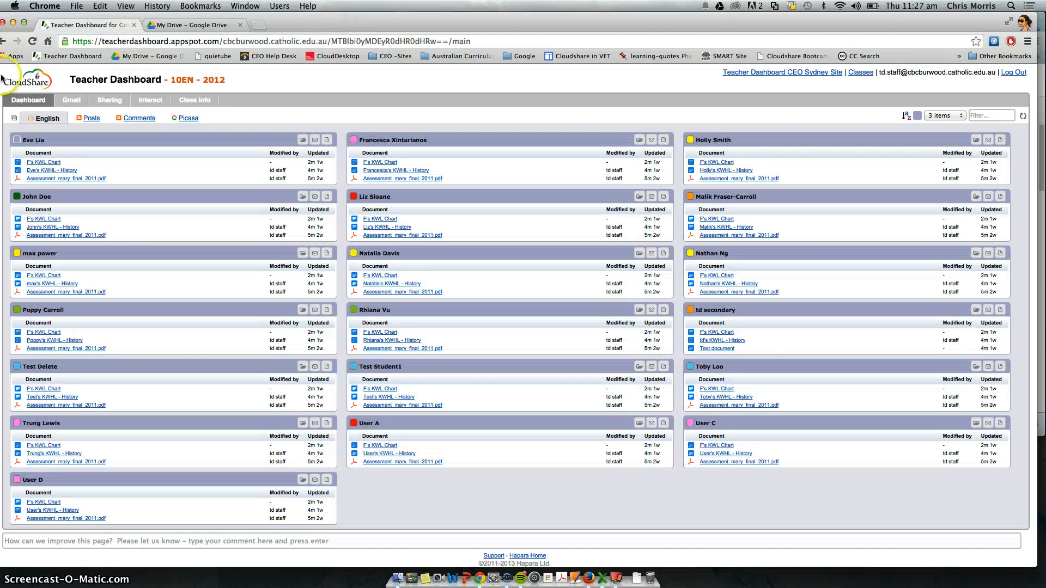
# Step: Open the Smart Copy dialog and cancel it
pyautogui.click(15, 120)
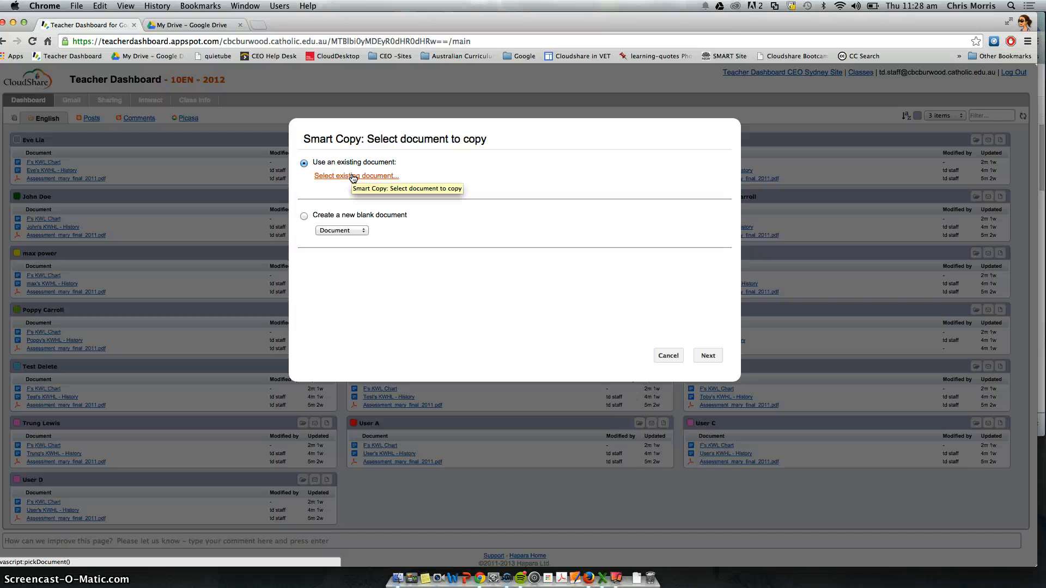
pyautogui.click(663, 355)
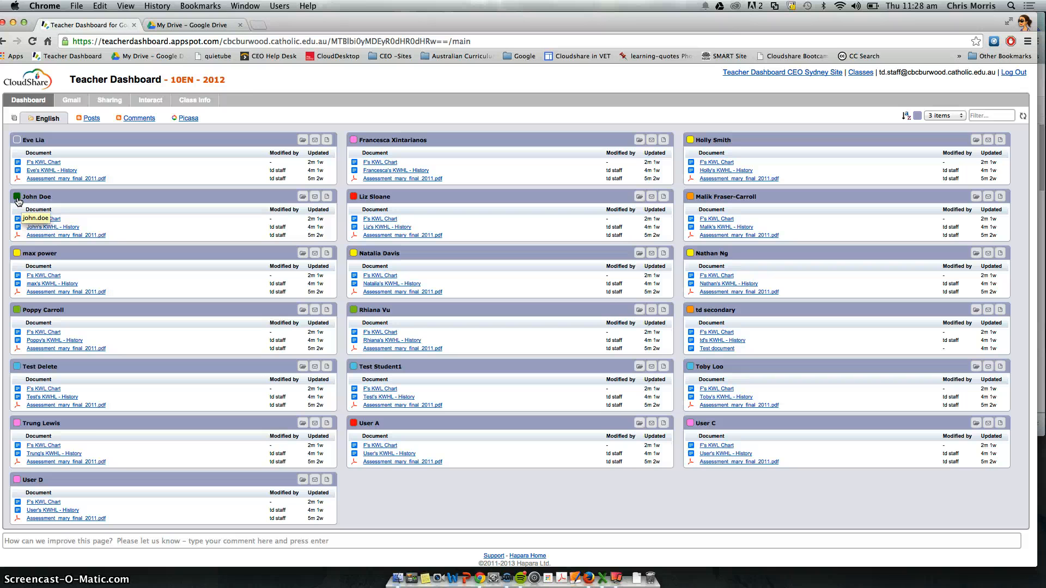
# Step: Set the first student's colour label to red
pyautogui.click(17, 140)
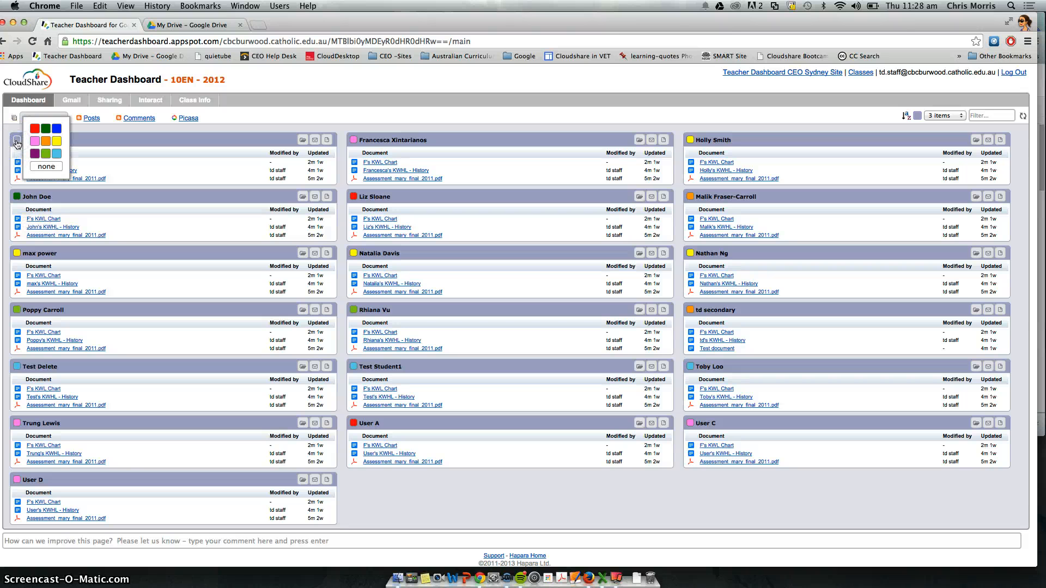
pyautogui.click(36, 128)
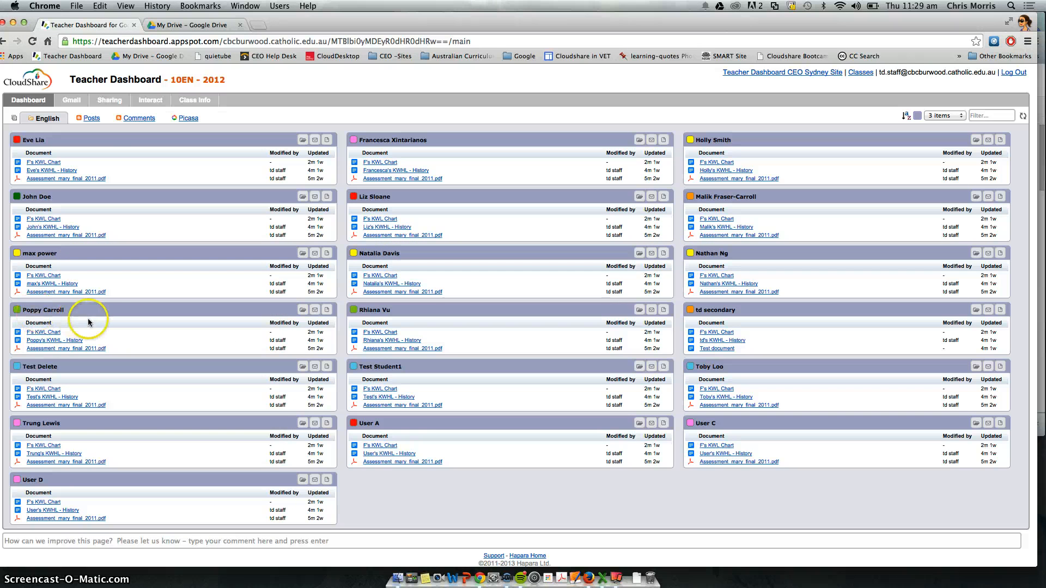
pyautogui.moveTo(46, 386)
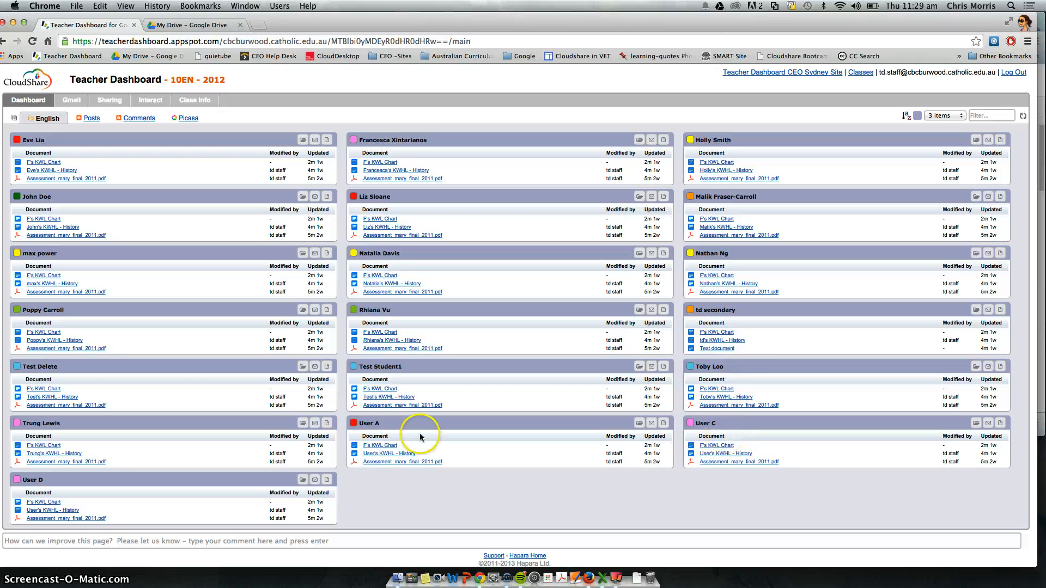
pyautogui.scroll(-1, 105, 497)
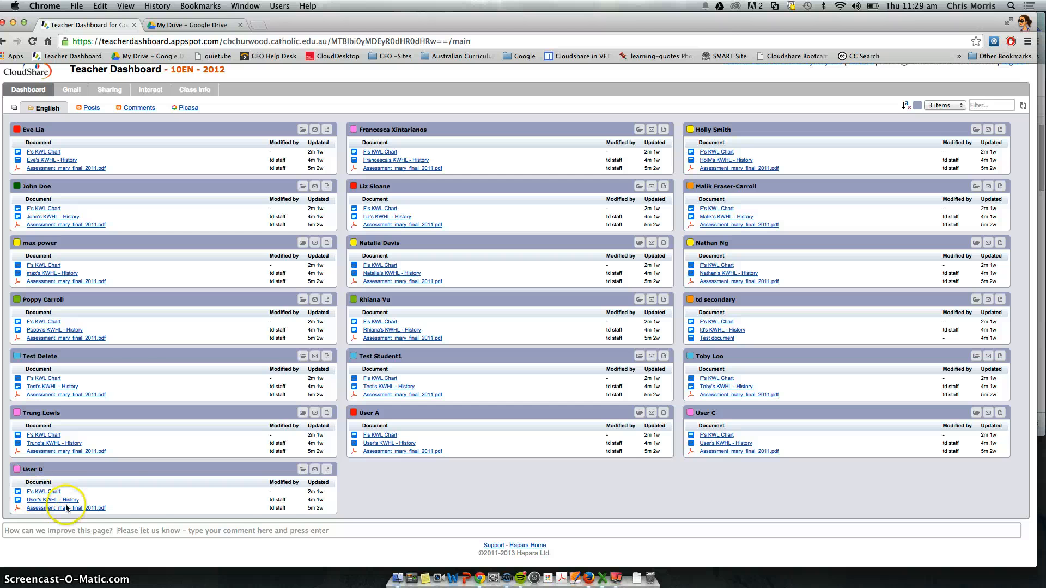
pyautogui.scroll(1, 129, 366)
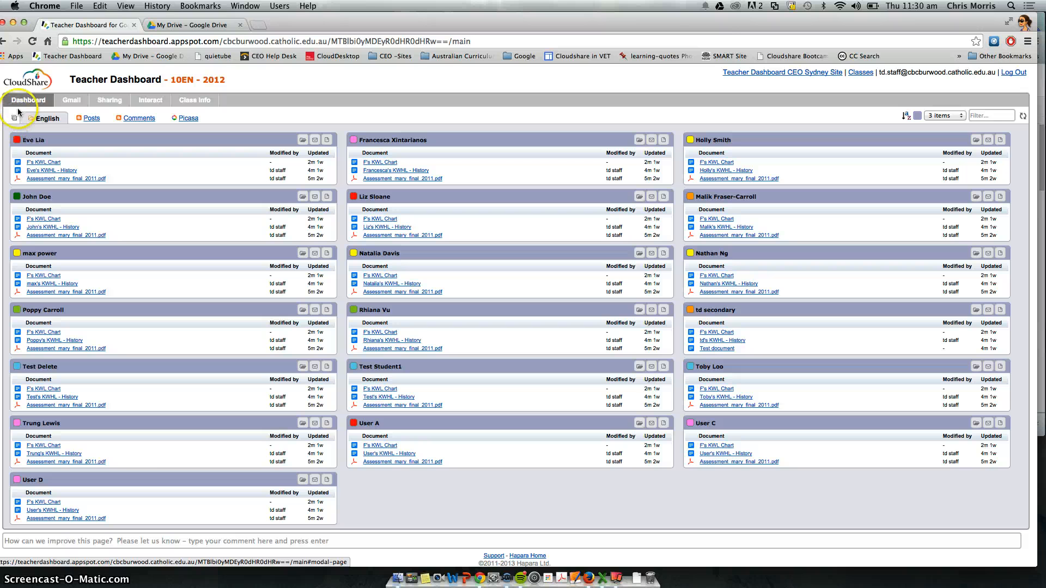
# Step: Start a Smart Copy using the existing document "2014 - MacBeth in Plain English Commoncraft Video Script"
pyautogui.click(15, 117)
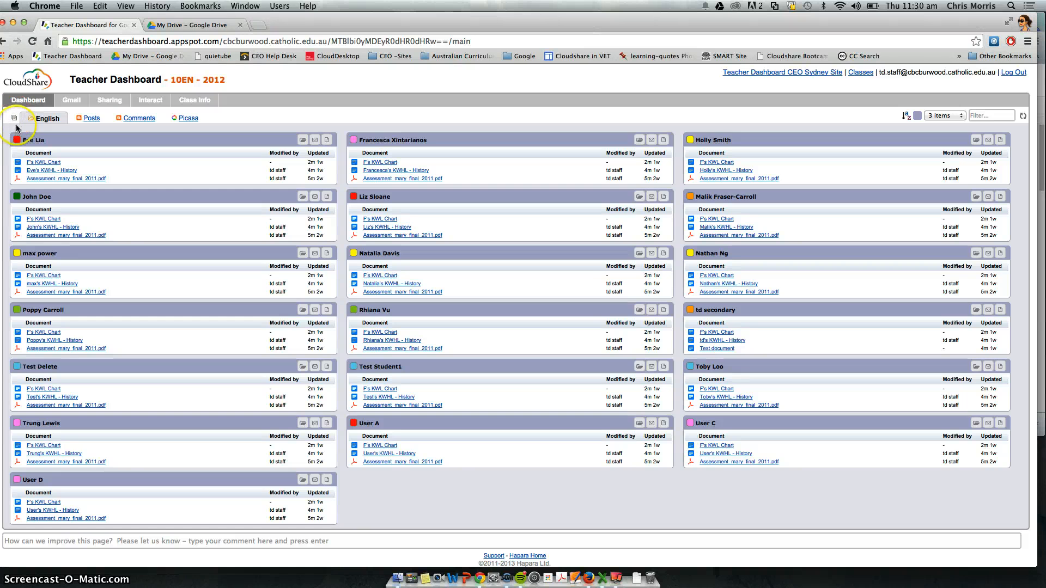
pyautogui.click(15, 121)
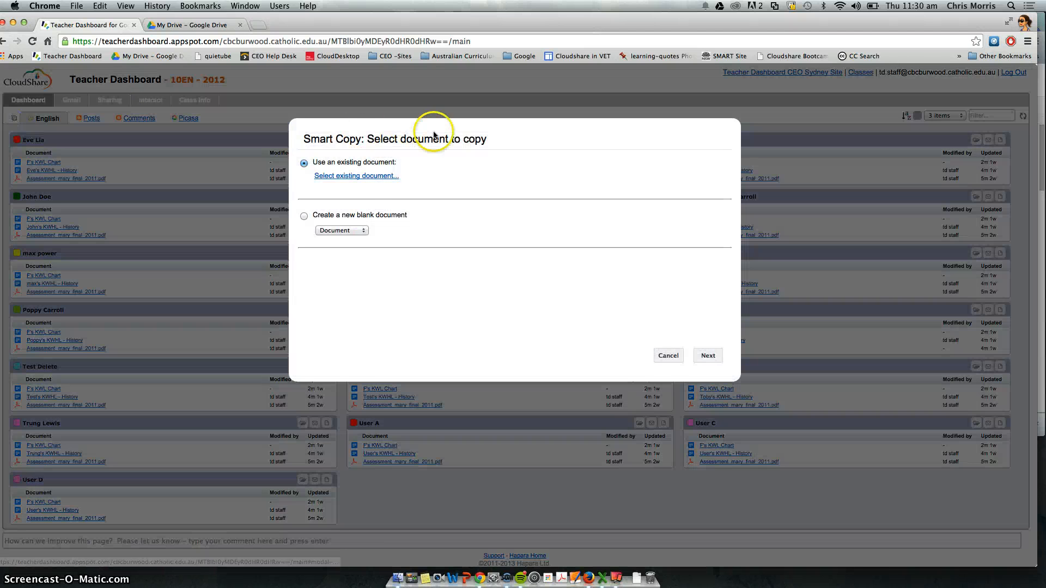
pyautogui.click(363, 178)
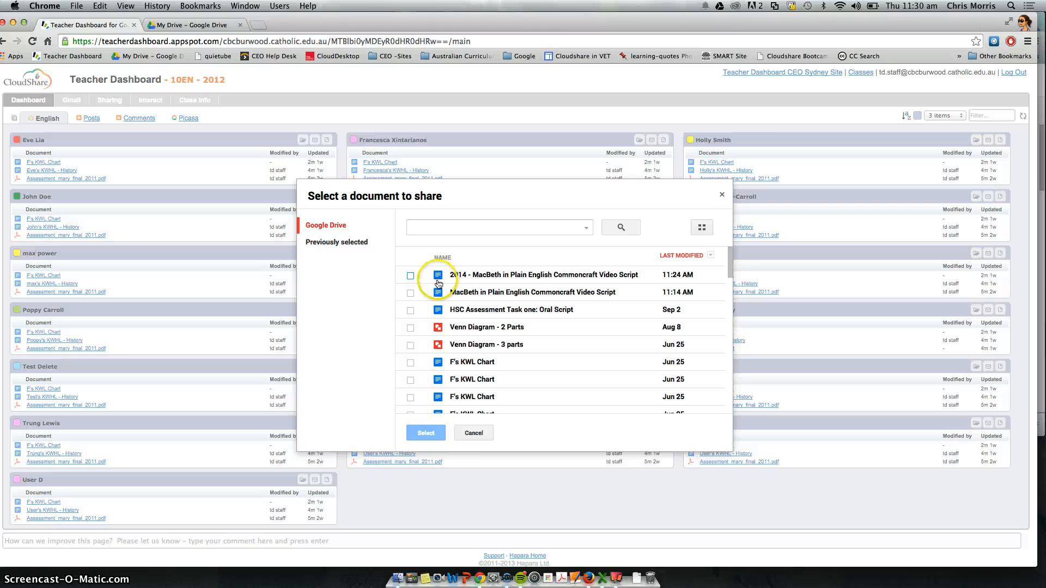
pyautogui.click(410, 276)
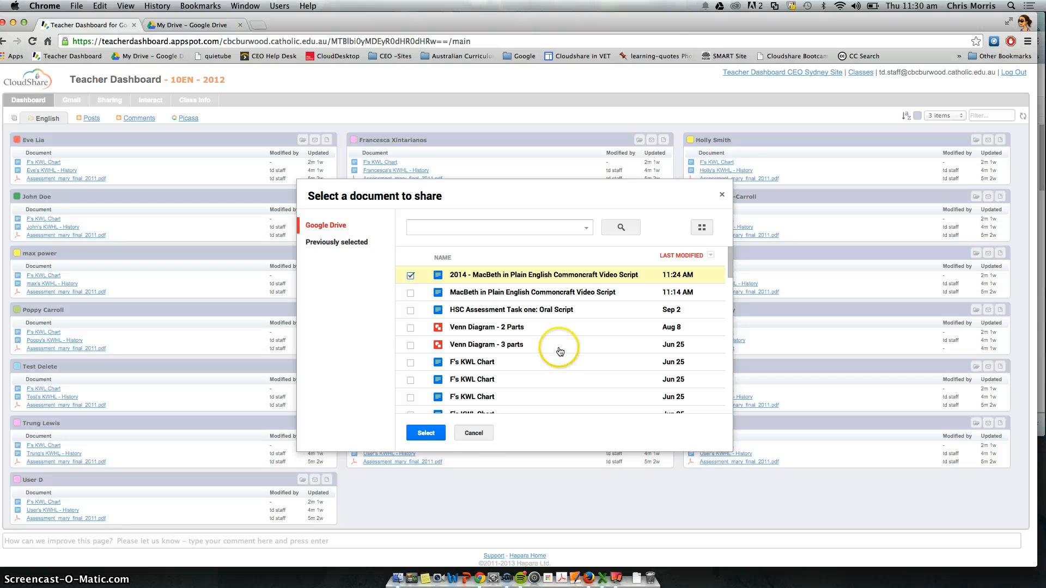
pyautogui.click(426, 433)
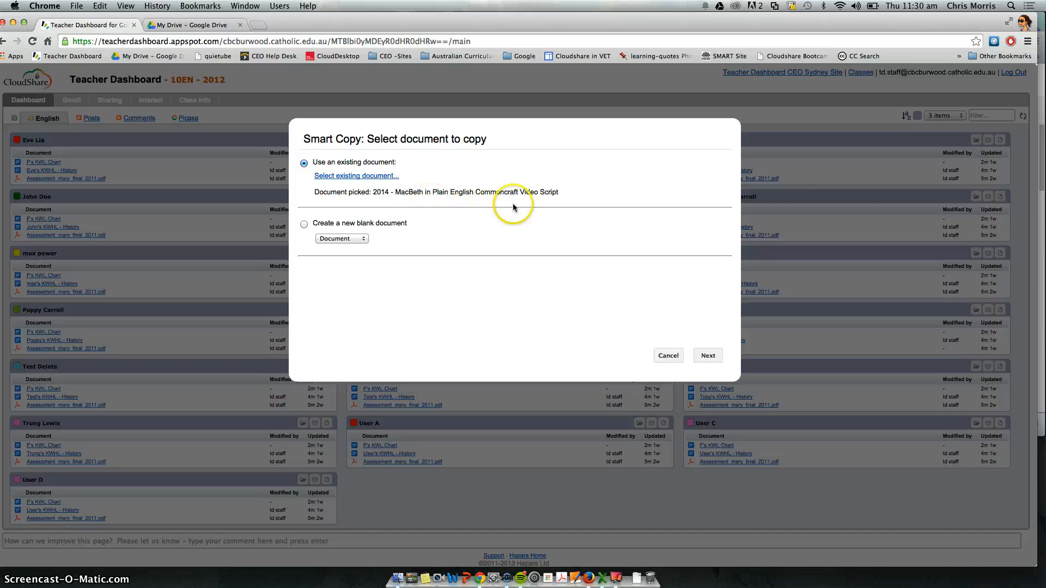
pyautogui.click(709, 355)
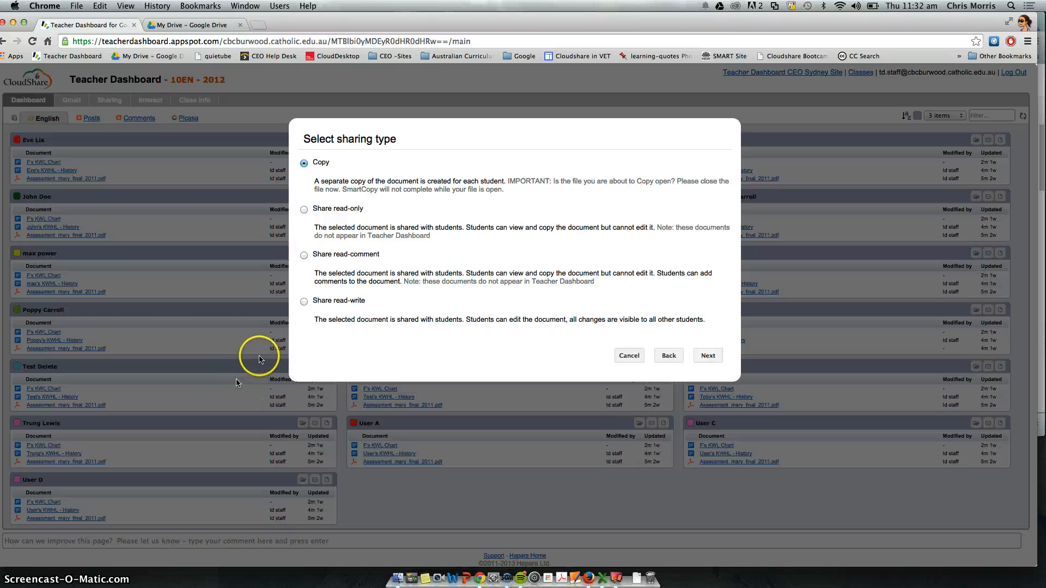
# Step: Set the sharing type to Share read-write and share with the Fast Learning group only
pyautogui.click(308, 301)
pyautogui.click(708, 356)
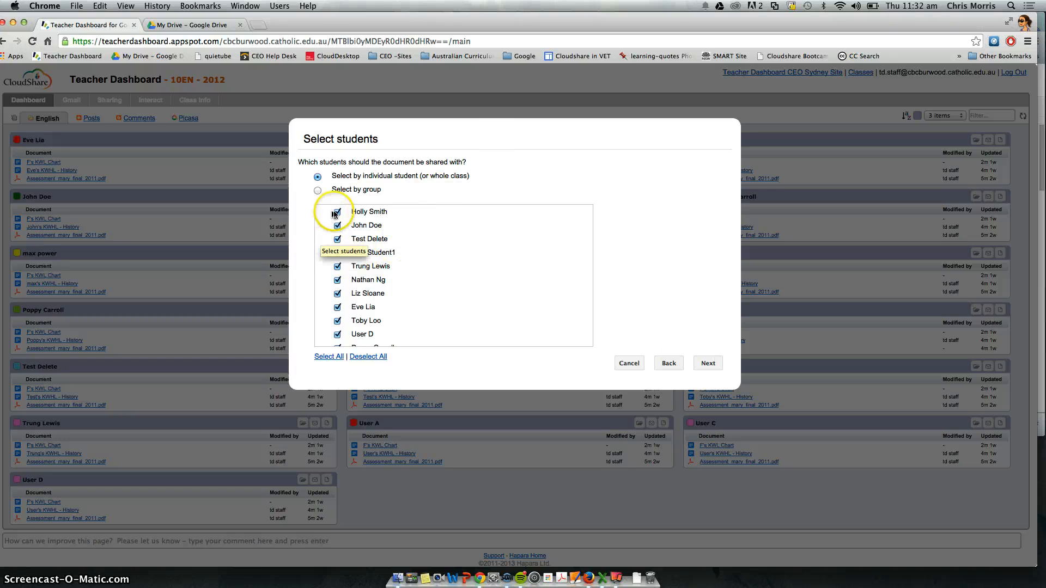
pyautogui.scroll(-5, 353, 305)
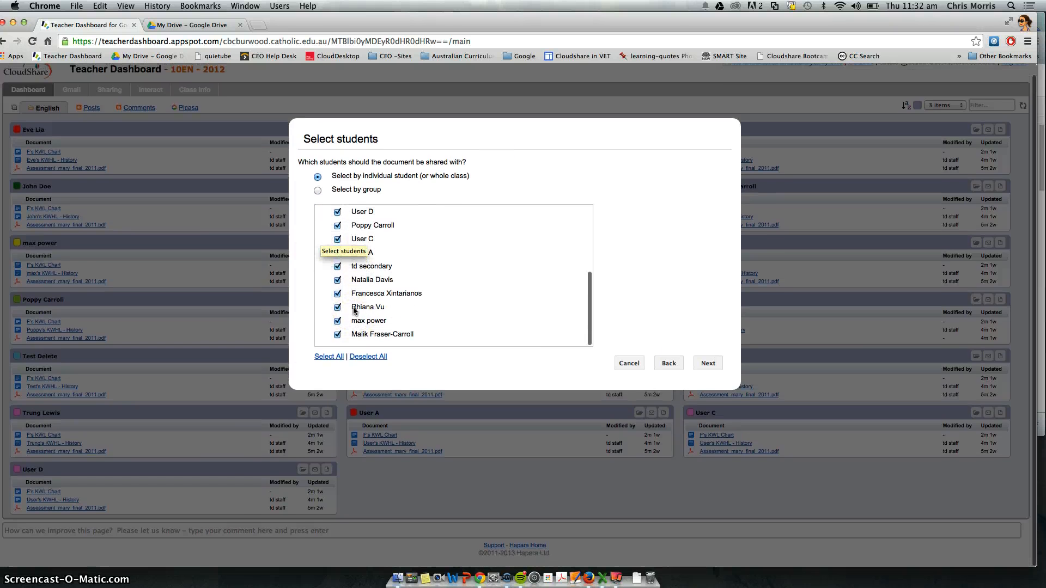
pyautogui.scroll(5, 353, 308)
pyautogui.click(318, 191)
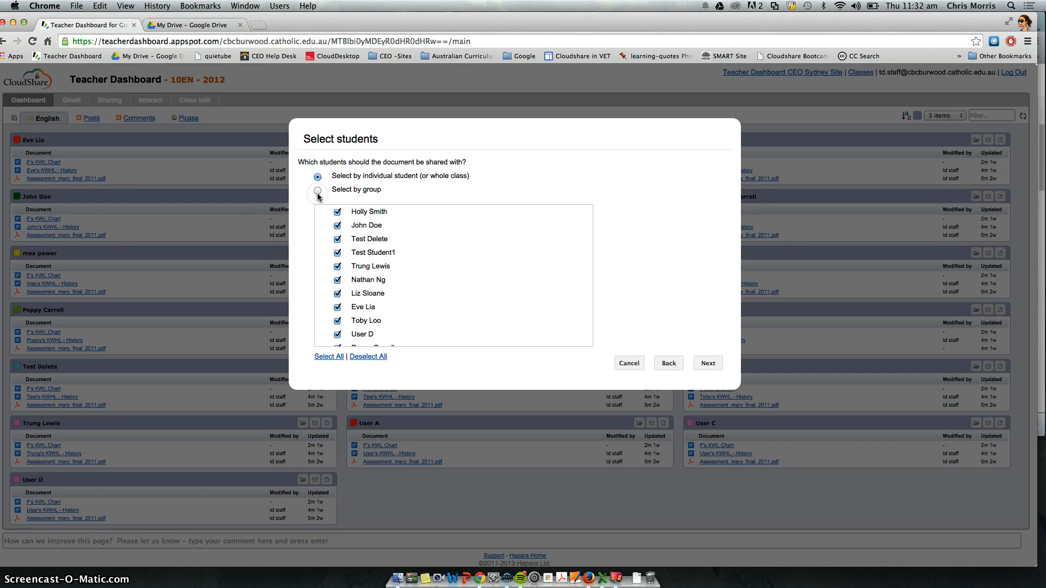
pyautogui.click(319, 194)
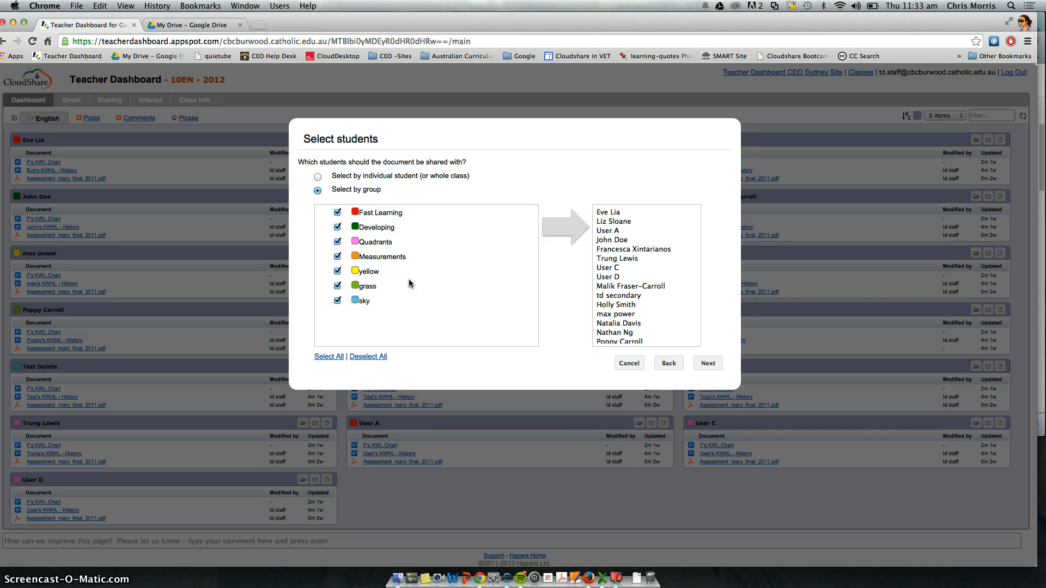
pyautogui.click(367, 357)
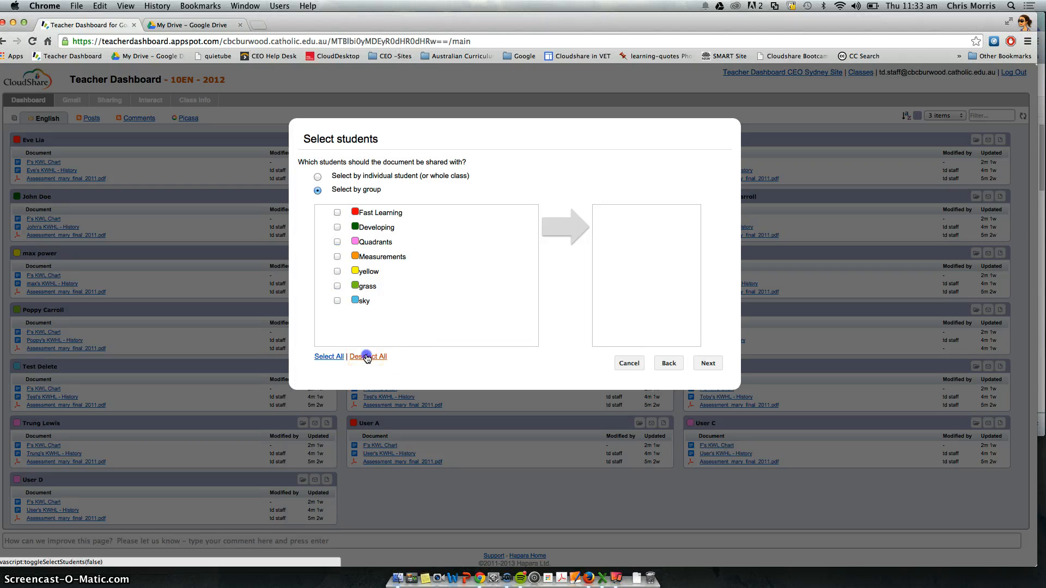
pyautogui.click(337, 213)
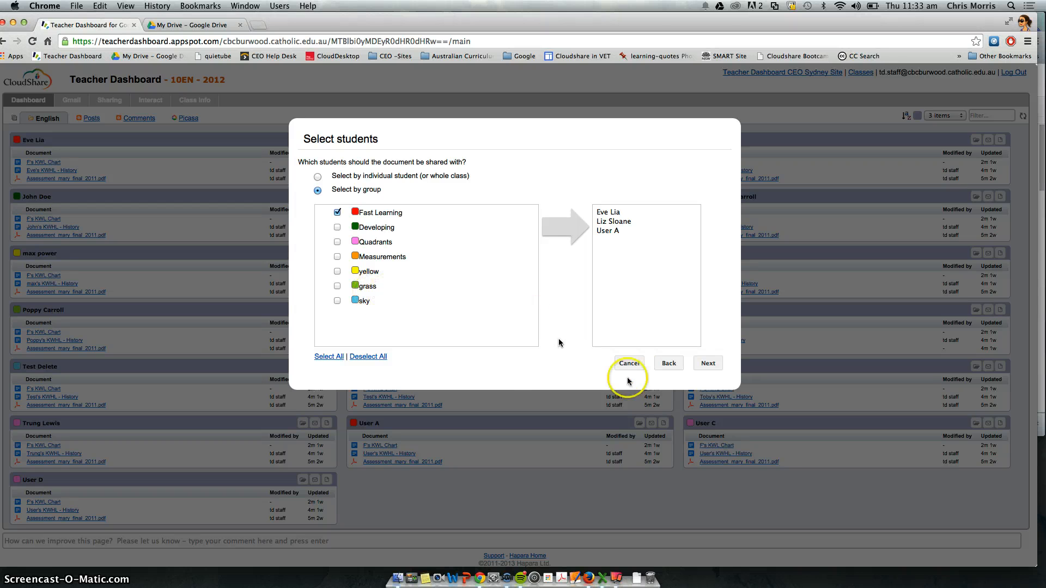
pyautogui.click(707, 364)
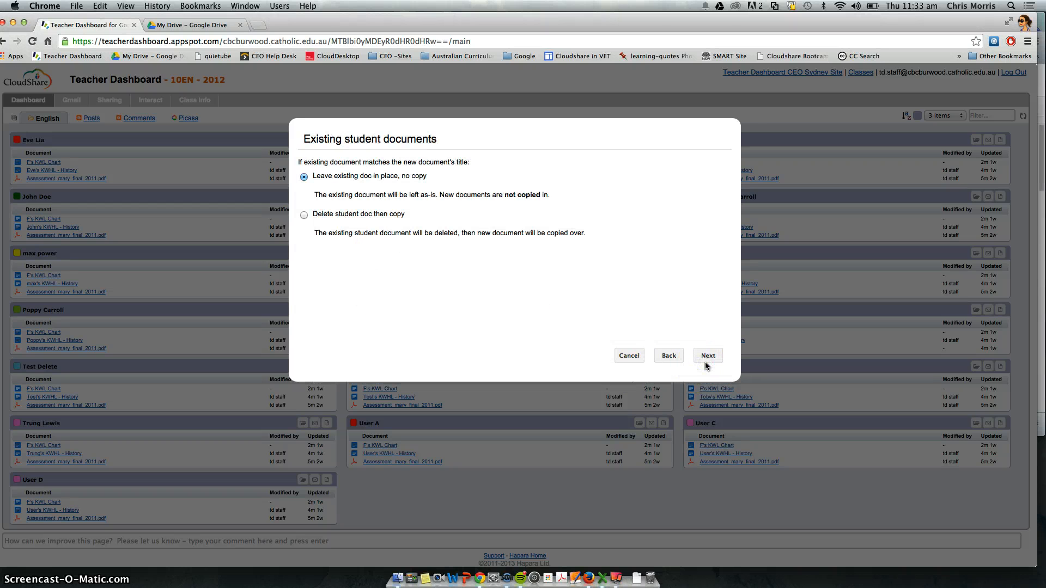
# Step: Leave existing student documents in place, start the copy, and move the status window aside
pyautogui.click(707, 357)
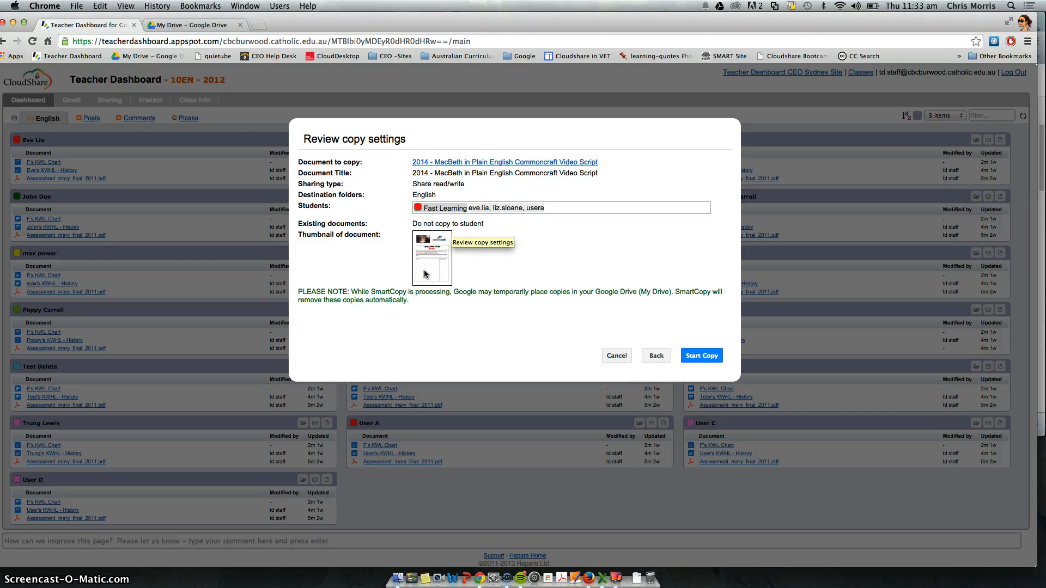
pyautogui.click(693, 355)
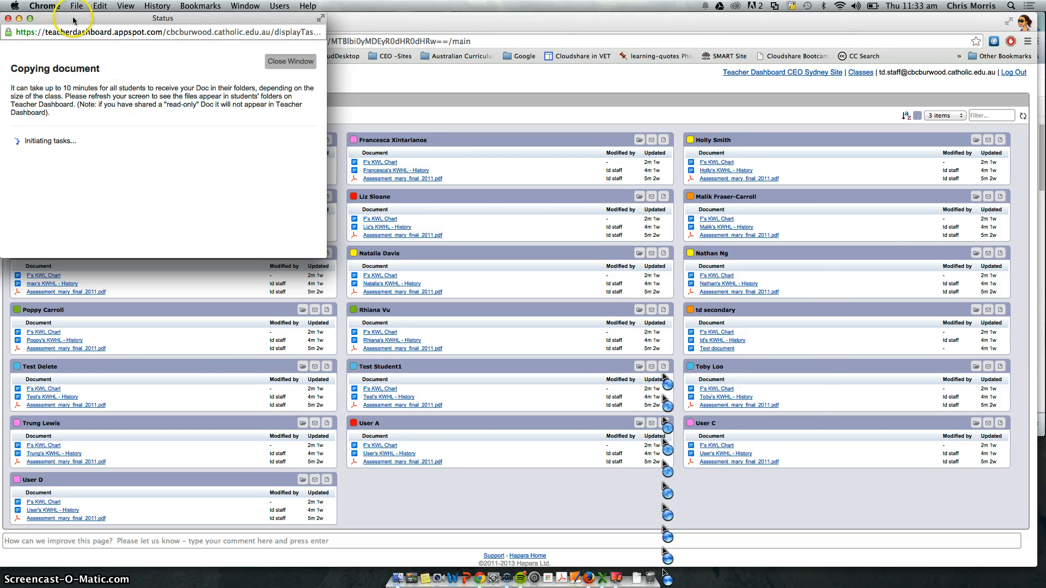
pyautogui.moveTo(73, 19); pyautogui.dragTo(575, 306)
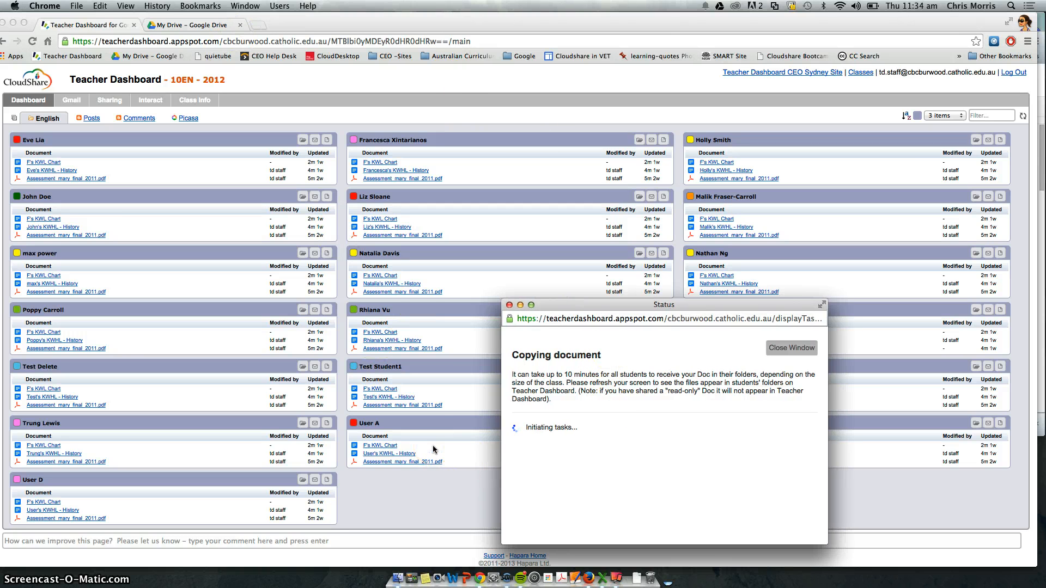
pyautogui.click(383, 222)
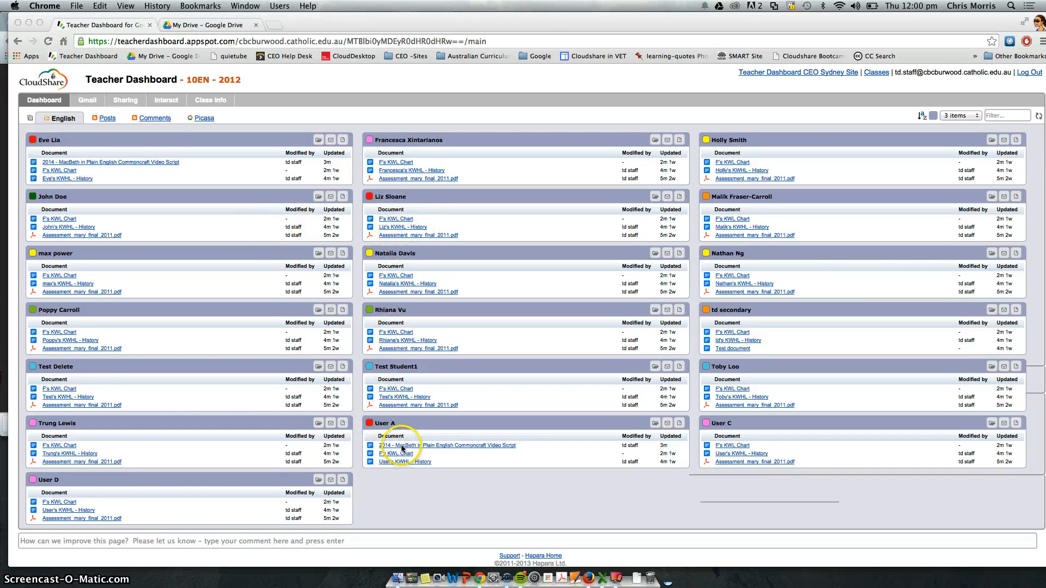
# Step: Refresh the dashboard's student document lists
pyautogui.click(98, 165)
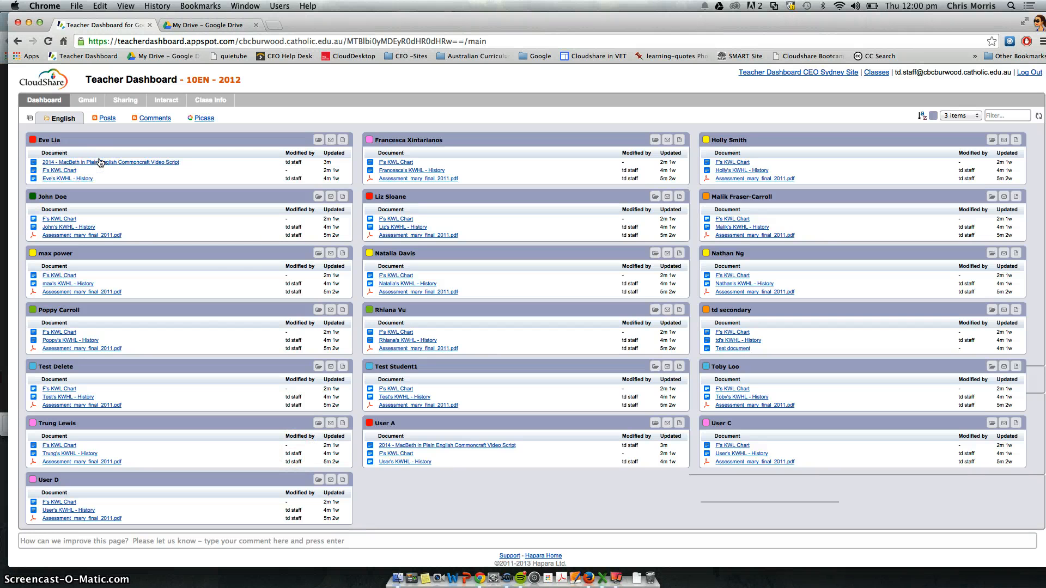
pyautogui.moveTo(100, 164)
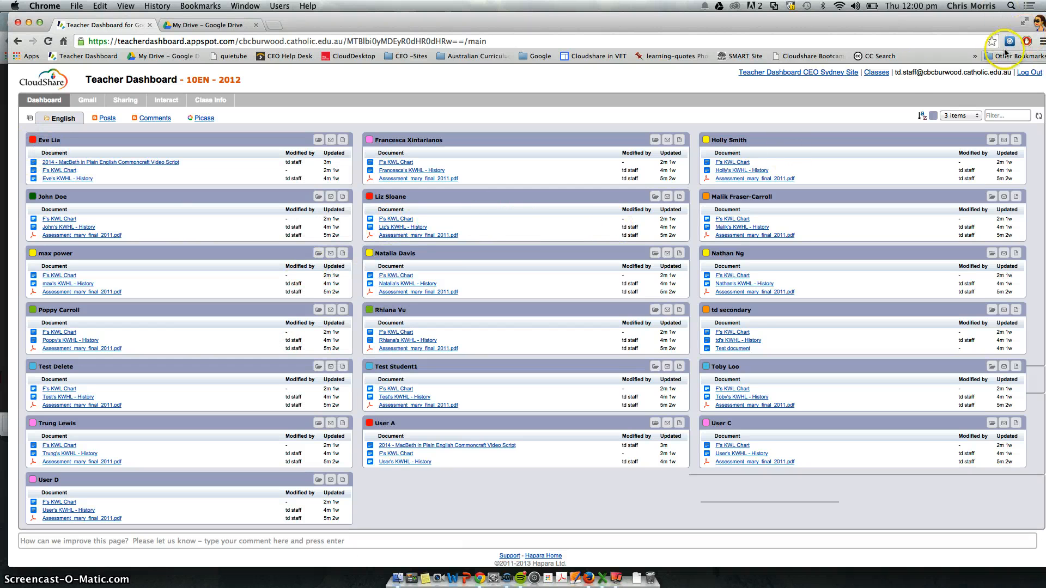
pyautogui.click(1038, 118)
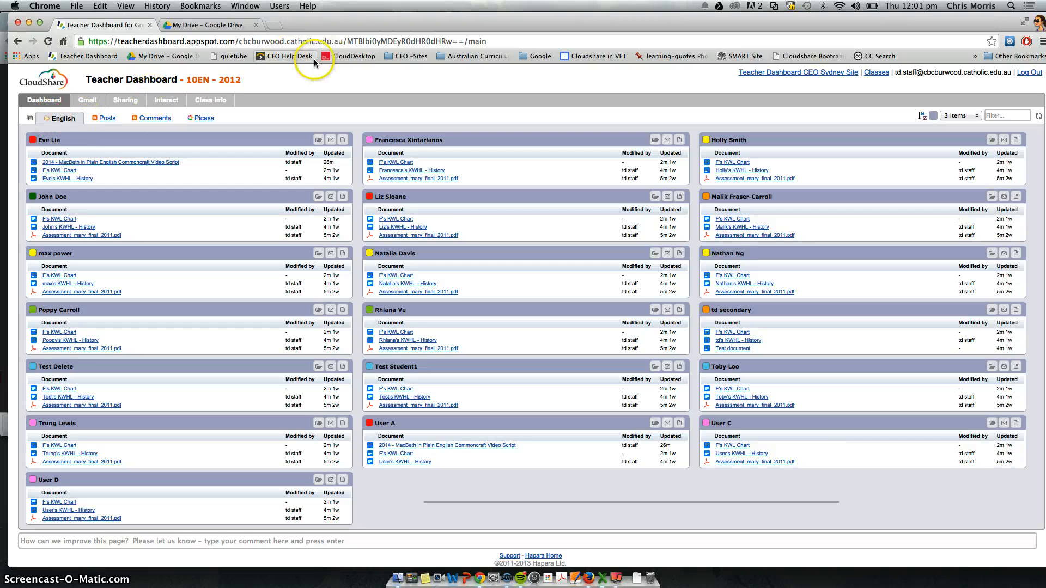
# Step: Switch to the TD Secondary (Sandpit) Chrome profile and open its Google Drive
pyautogui.moveTo(330, 24); pyautogui.dragTo(295, 36)
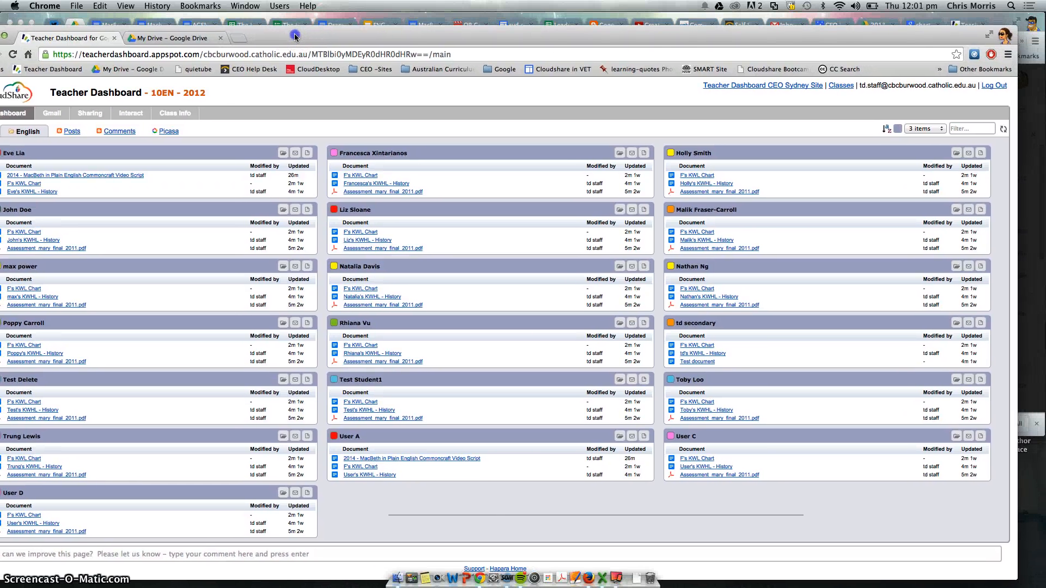
pyautogui.click(1005, 36)
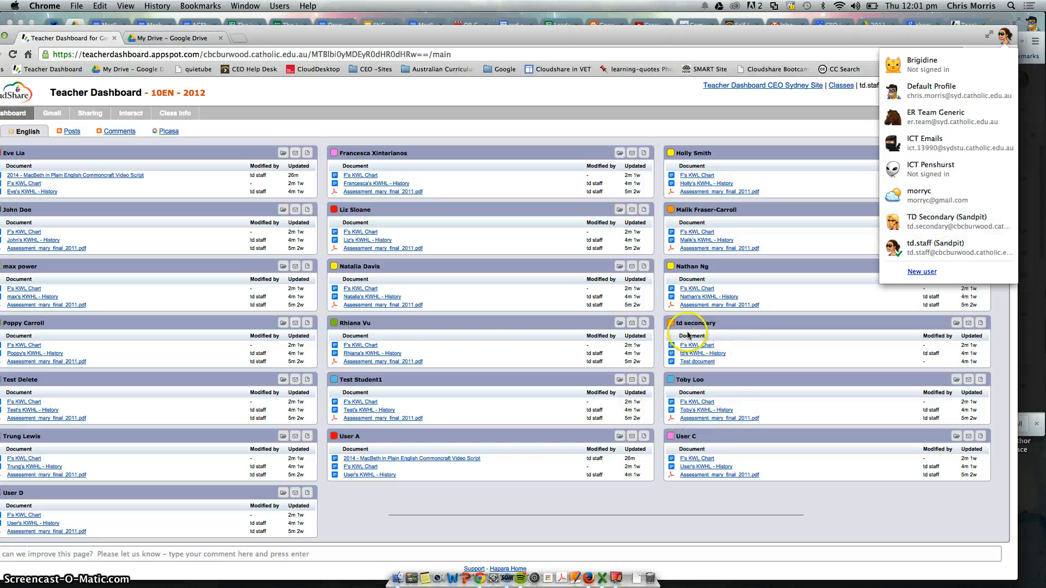
pyautogui.click(926, 223)
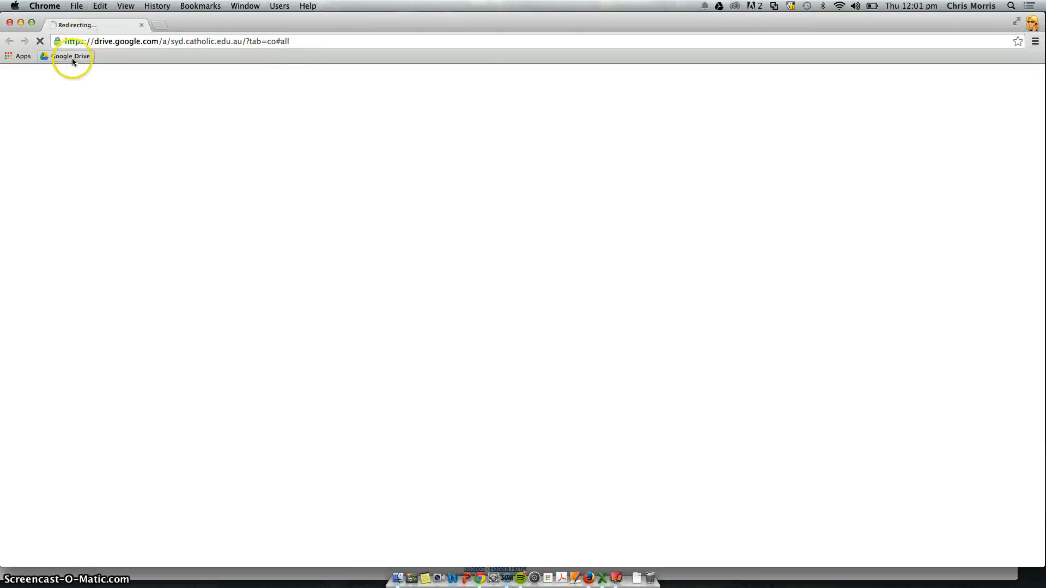
pyautogui.click(70, 58)
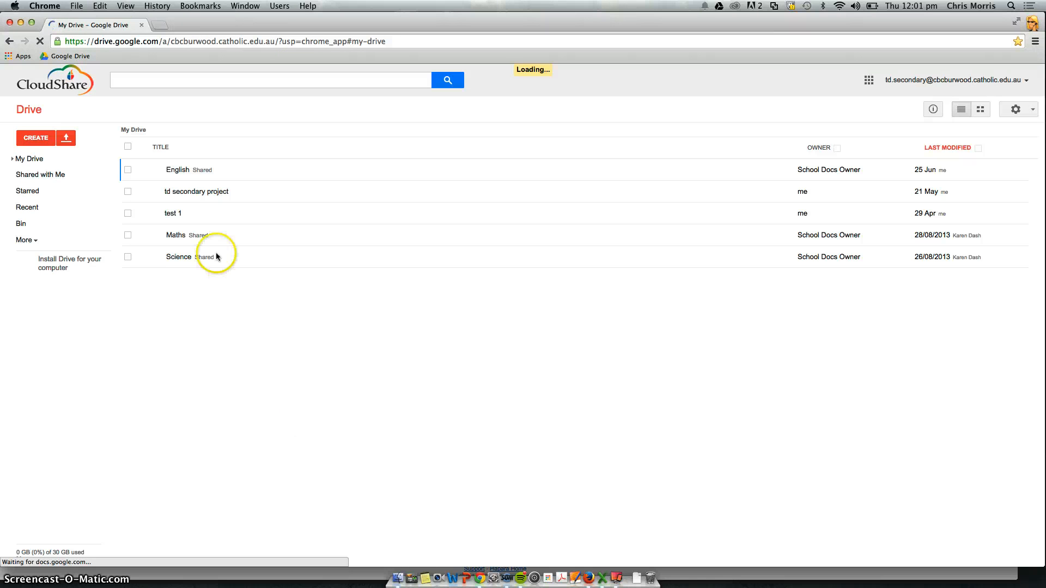
# Step: Open the student's English folder and go back to My Drive
pyautogui.click(166, 197)
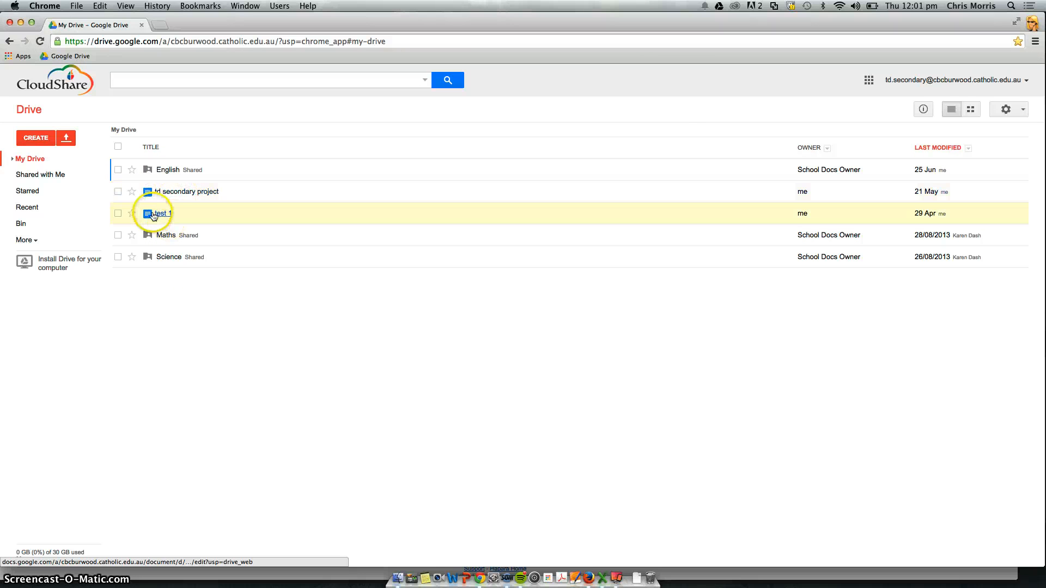
pyautogui.click(166, 169)
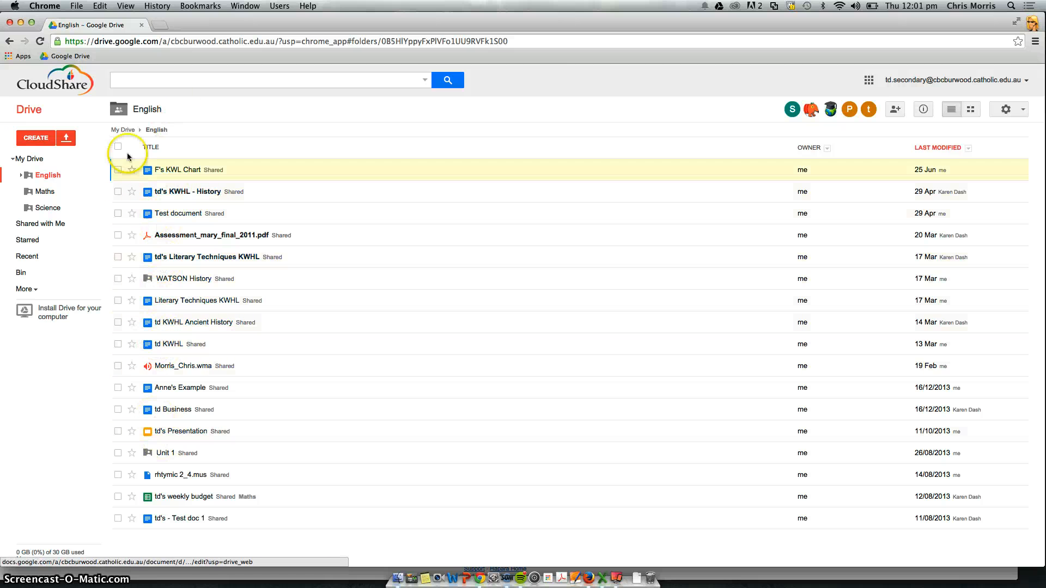
pyautogui.click(124, 131)
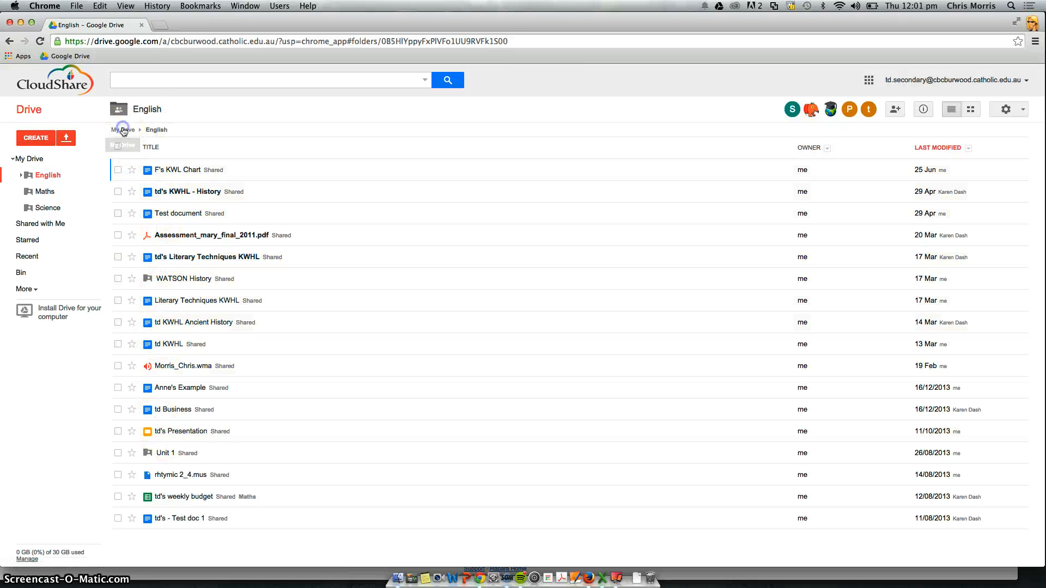
# Step: Move the "test 1" document into the English folder
pyautogui.doubleClick(258, 20)
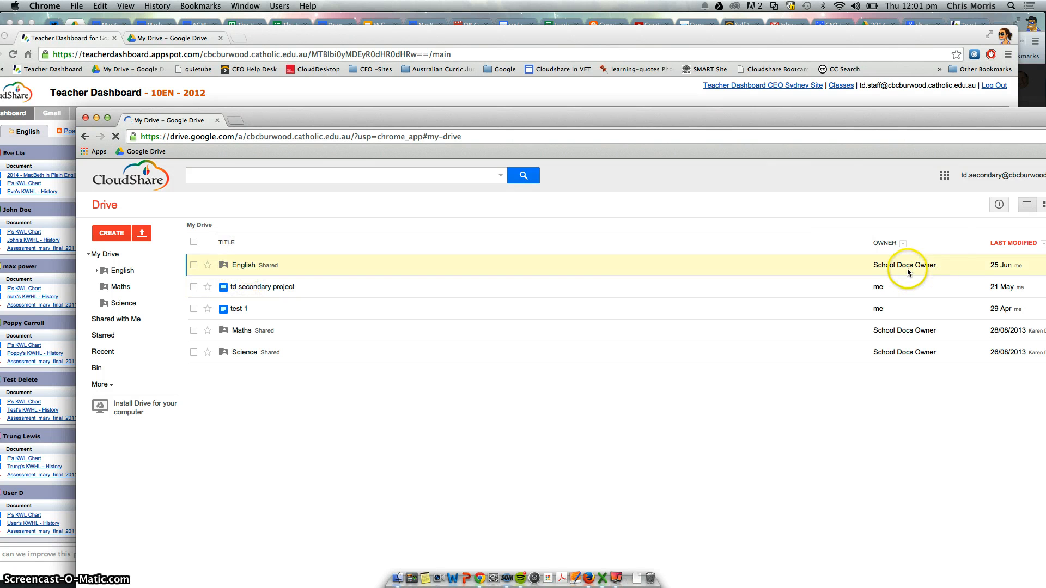
pyautogui.click(193, 309)
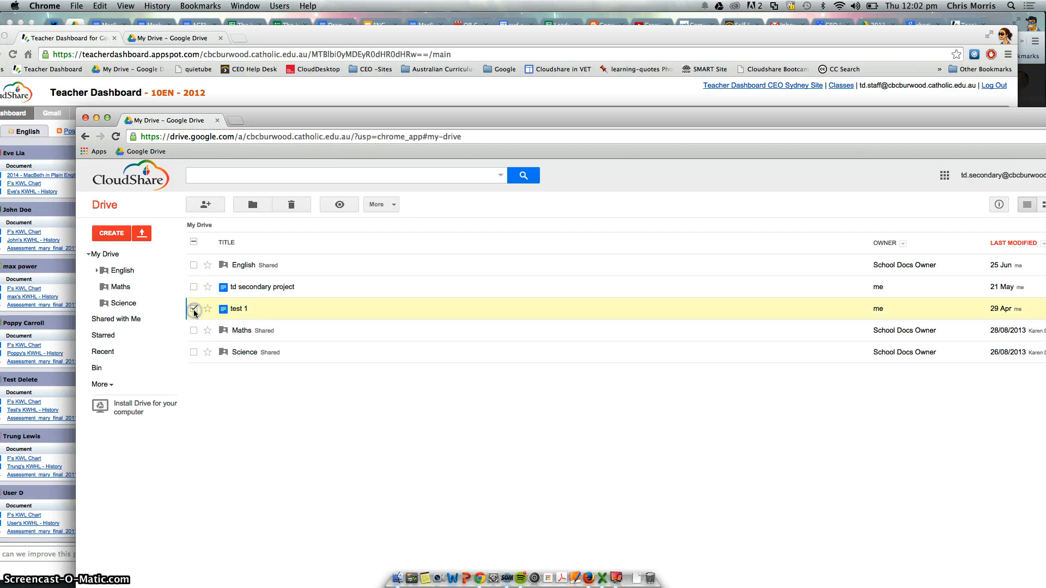
pyautogui.moveTo(233, 309); pyautogui.dragTo(276, 270)
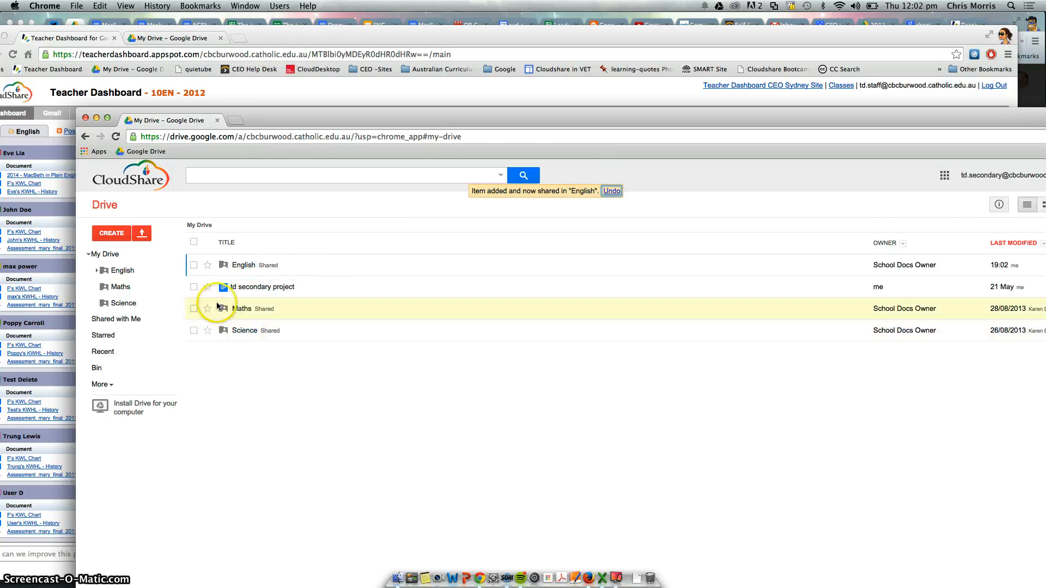
# Step: Review the English folder's contents, return to My Drive, and bring the dashboard window forward
pyautogui.click(245, 264)
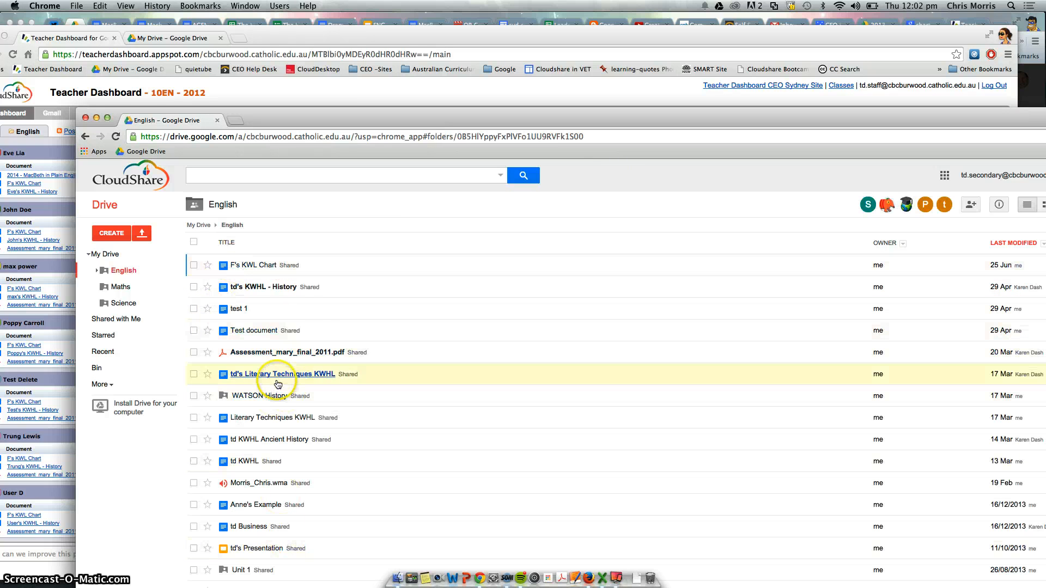
pyautogui.click(192, 225)
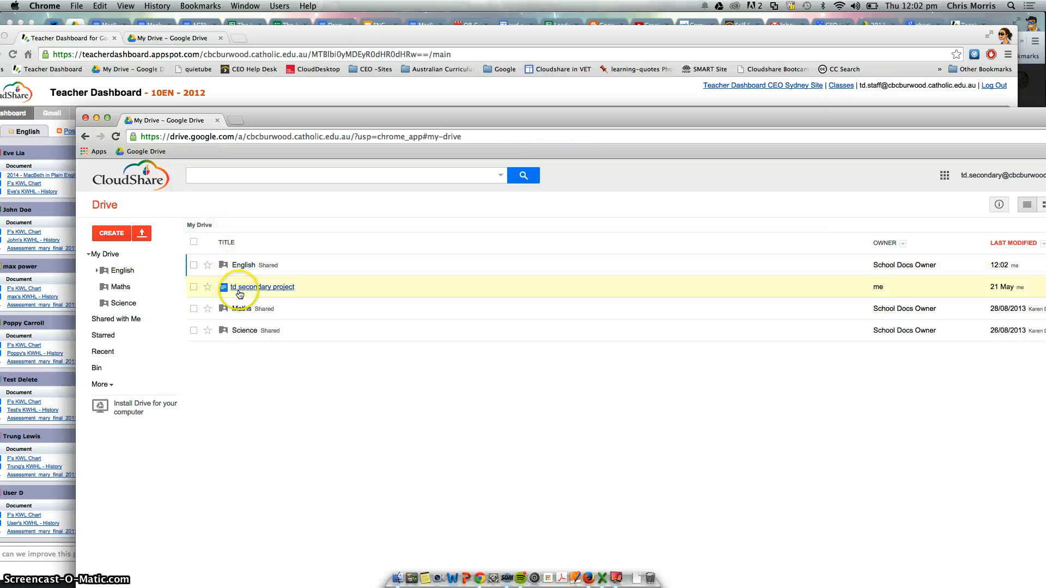
pyautogui.moveTo(267, 120); pyautogui.dragTo(239, 238)
pyautogui.click(44, 235)
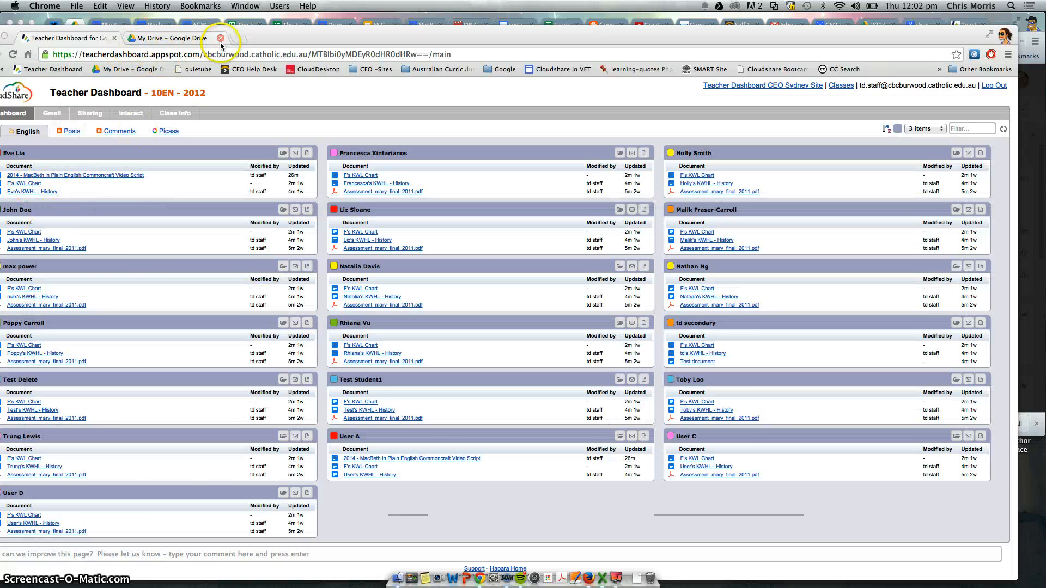
pyautogui.moveTo(278, 33); pyautogui.dragTo(298, 22)
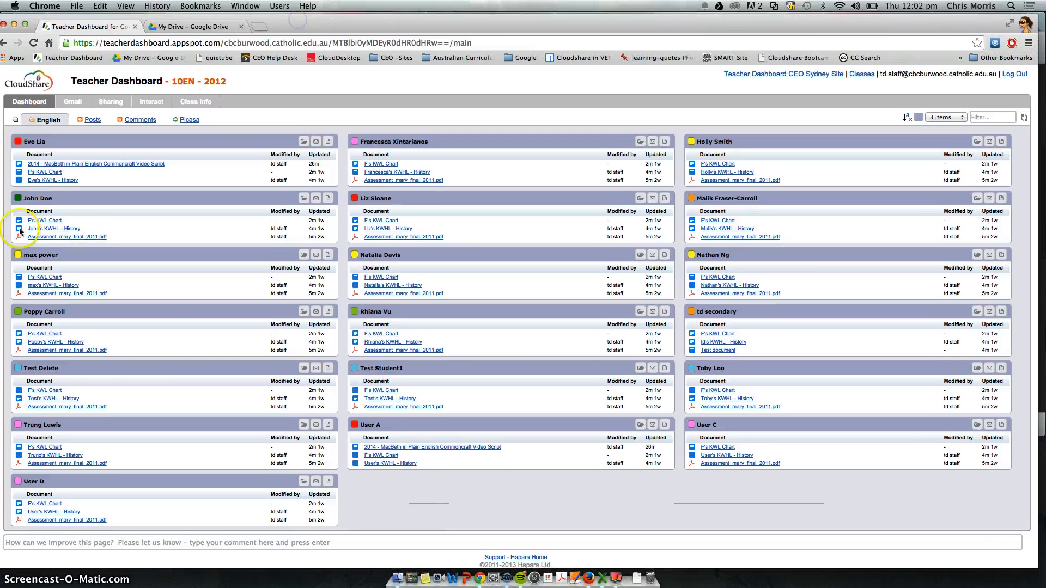
pyautogui.moveTo(58, 165)
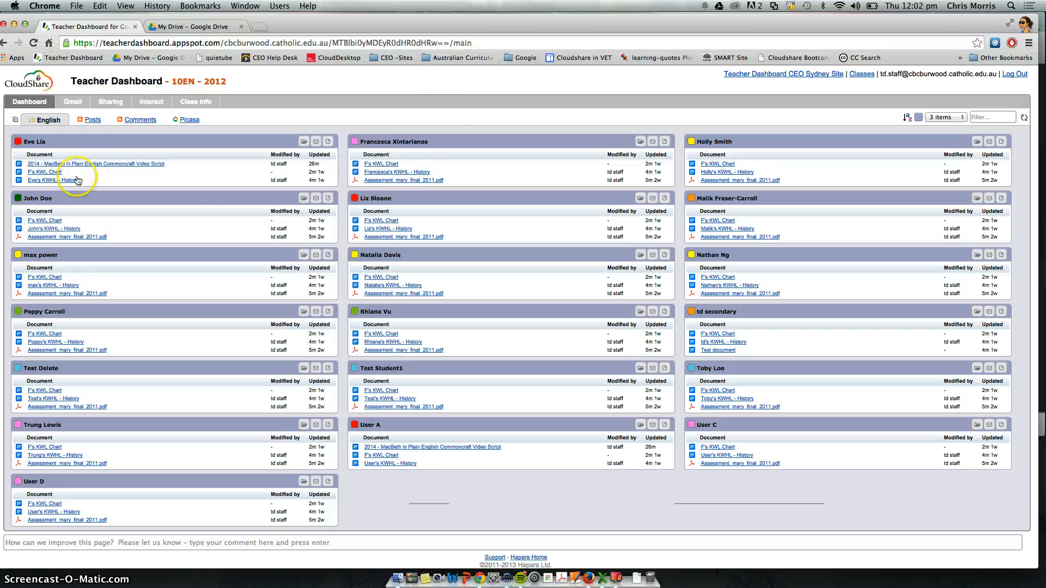
pyautogui.click(76, 164)
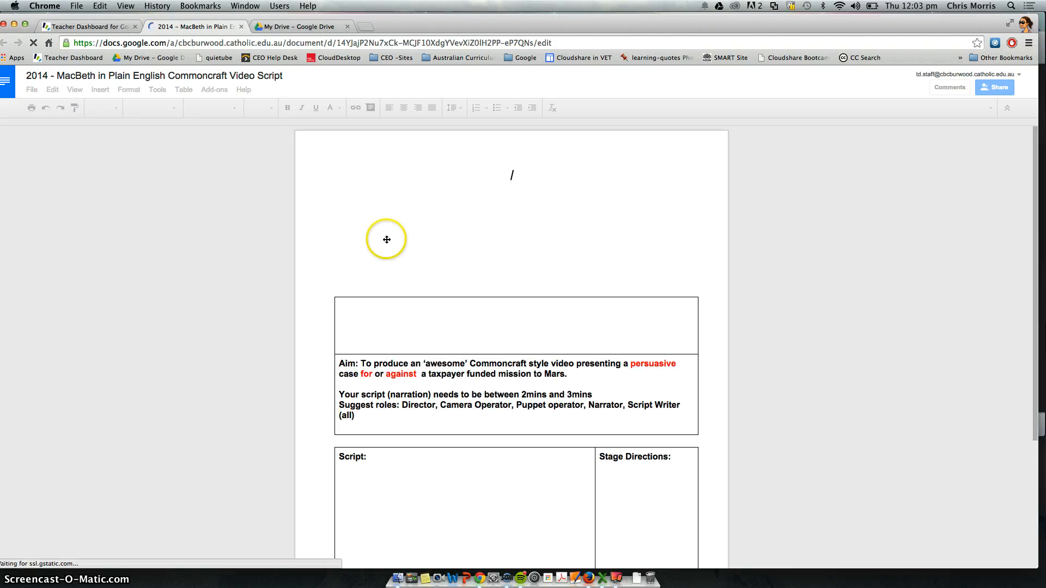
pyautogui.click(82, 26)
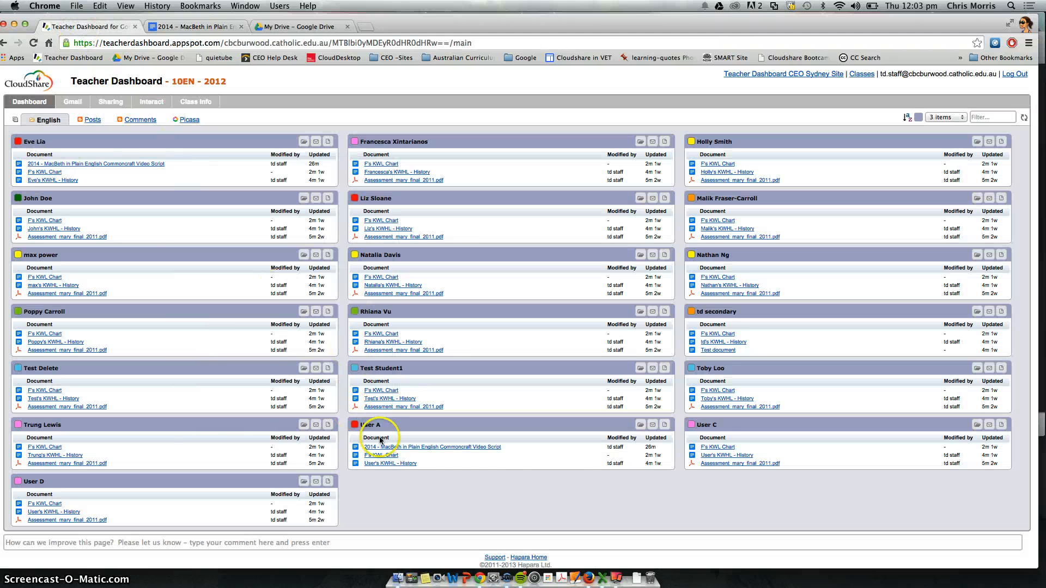
pyautogui.click(194, 26)
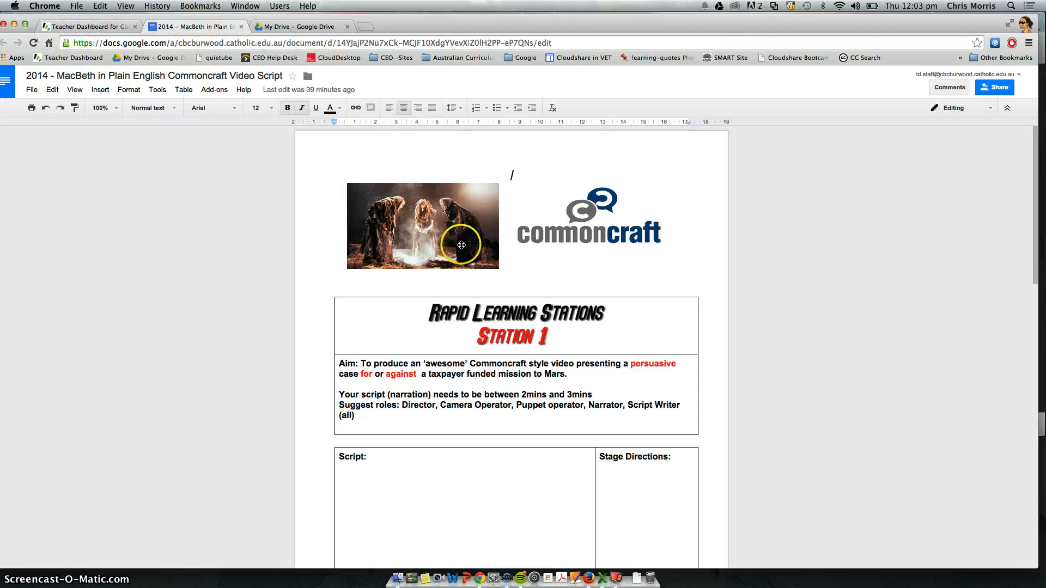
# Step: Open the document's revision history and close it again
pyautogui.click(31, 89)
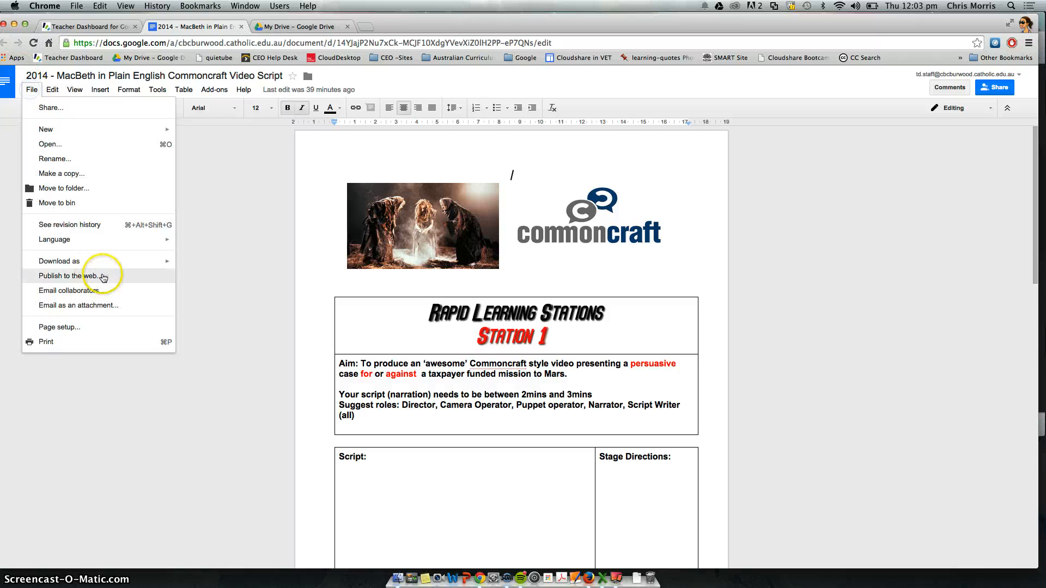
pyautogui.click(89, 226)
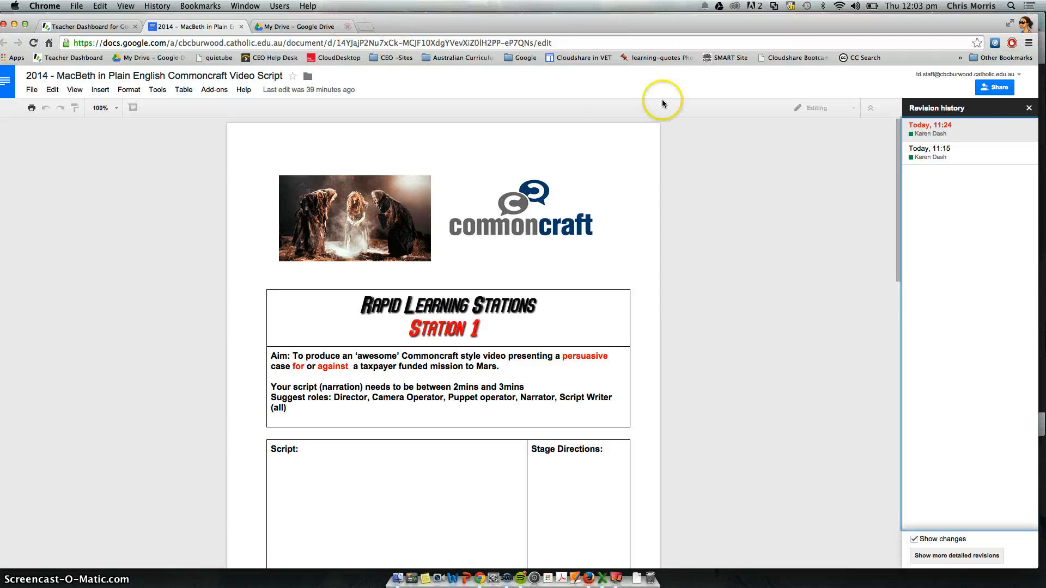
pyautogui.click(1029, 108)
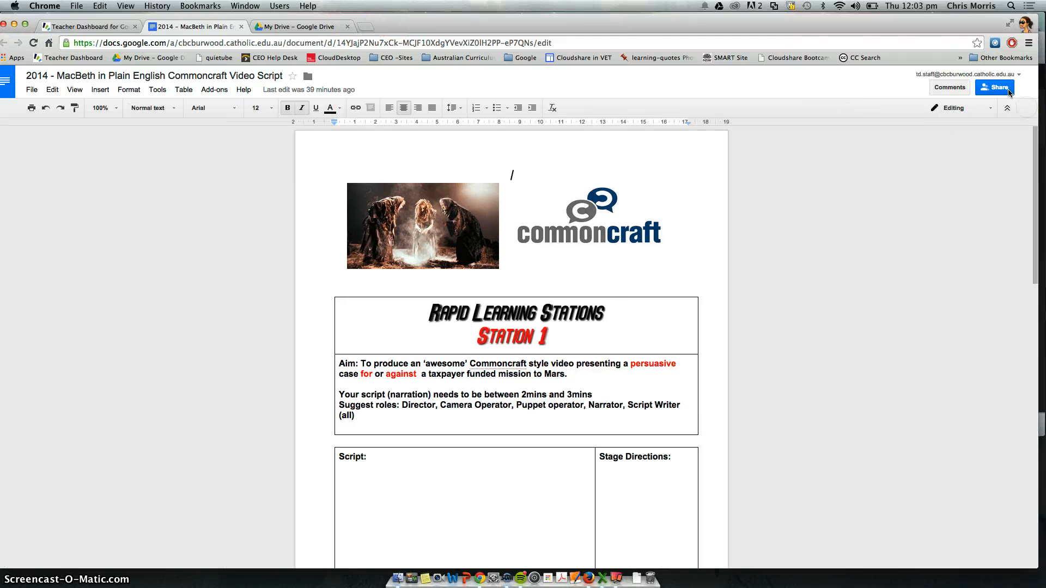
# Step: Review who has access in the document's sharing settings, then close the dialog
pyautogui.click(999, 88)
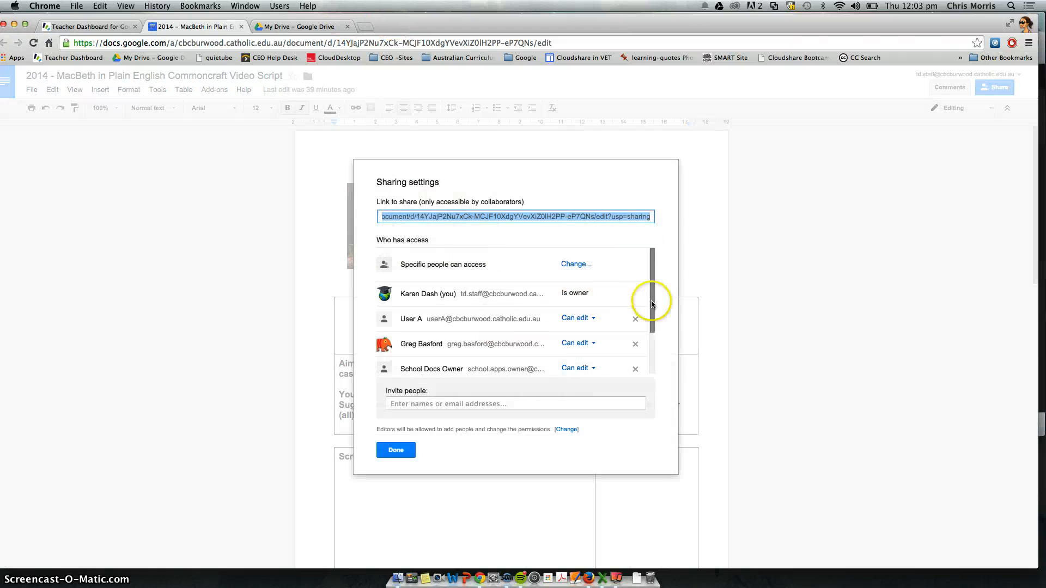
pyautogui.scroll(-1, 544, 353)
pyautogui.scroll(-2, 544, 353)
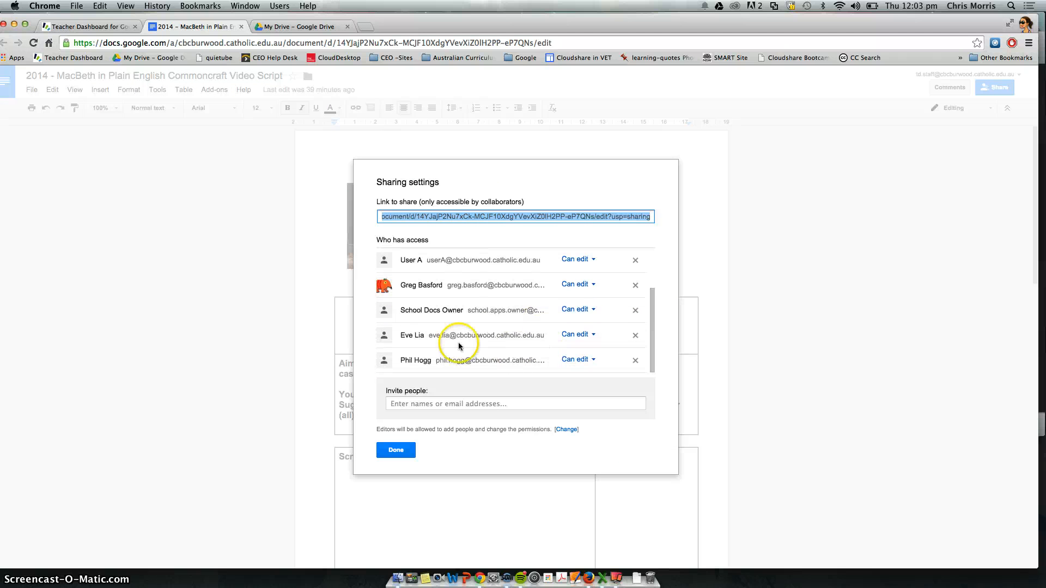
pyautogui.scroll(3, 468, 330)
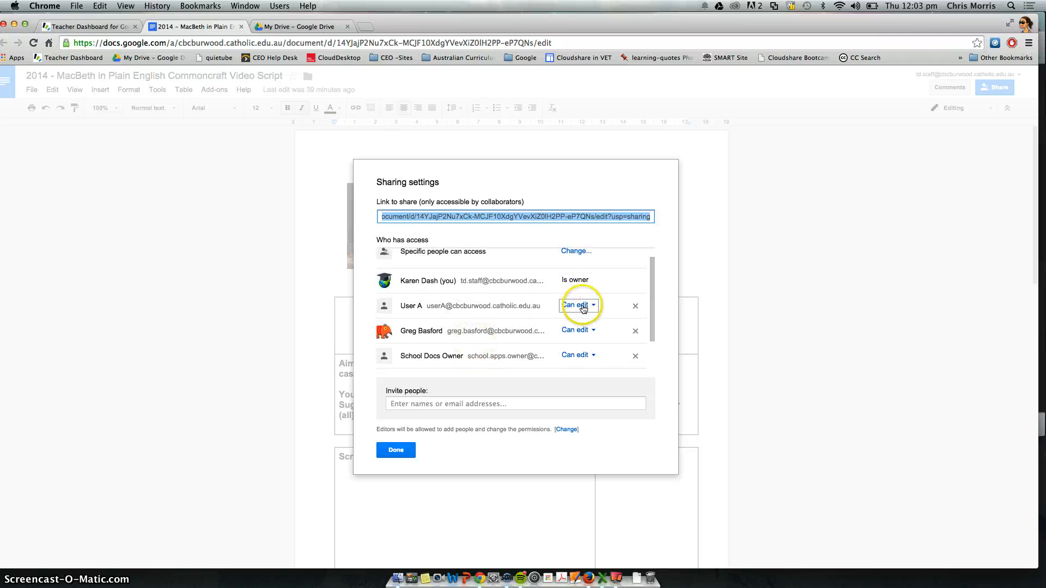
pyautogui.click(395, 450)
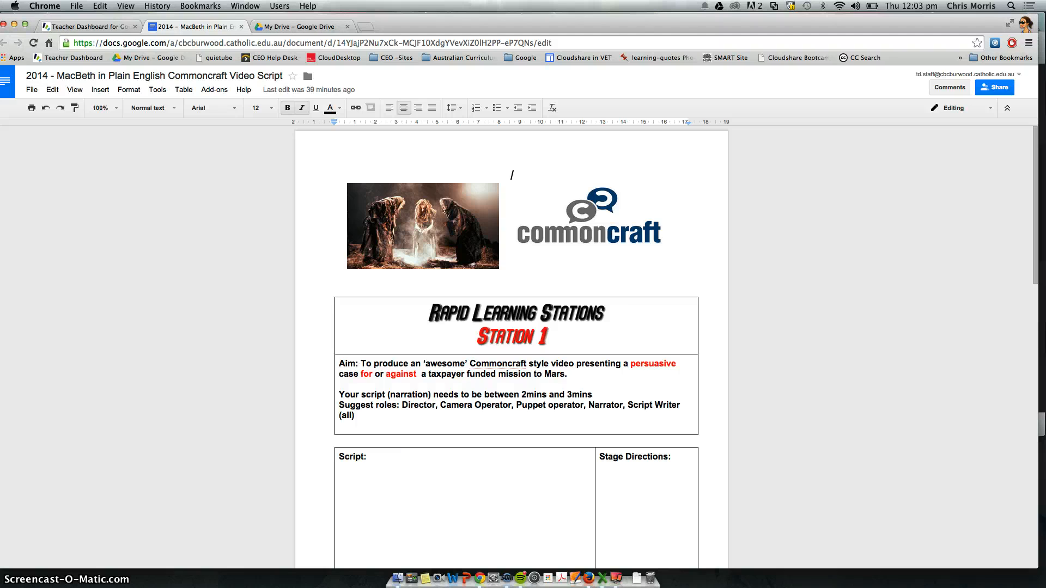
# Step: Start a Smart Copy on the dashboard using the existing "2014 - MacBeth in Plain English Commoncraft Video Script" document with the Copy sharing type
pyautogui.click(242, 27)
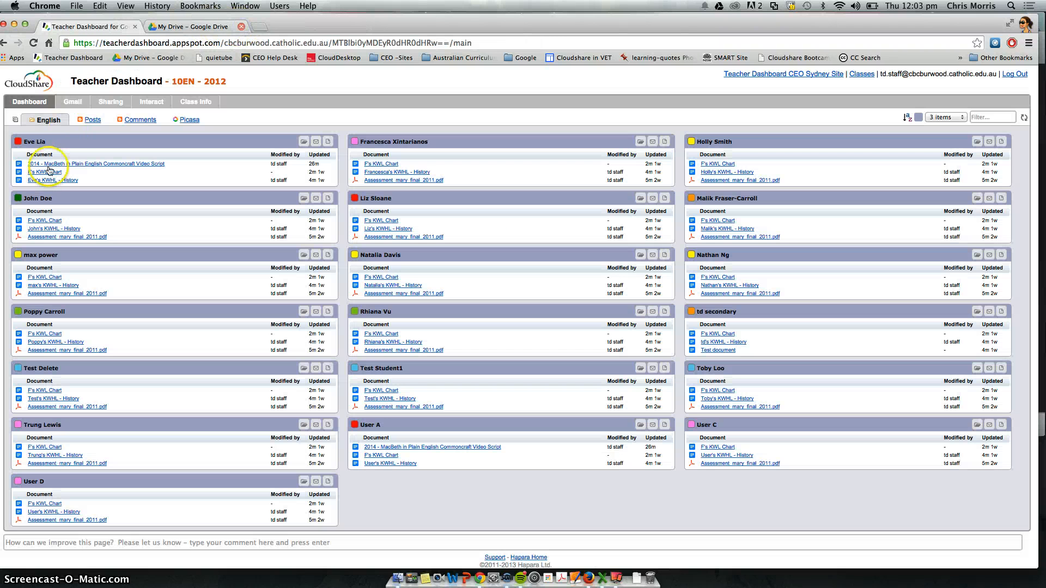
pyautogui.click(15, 120)
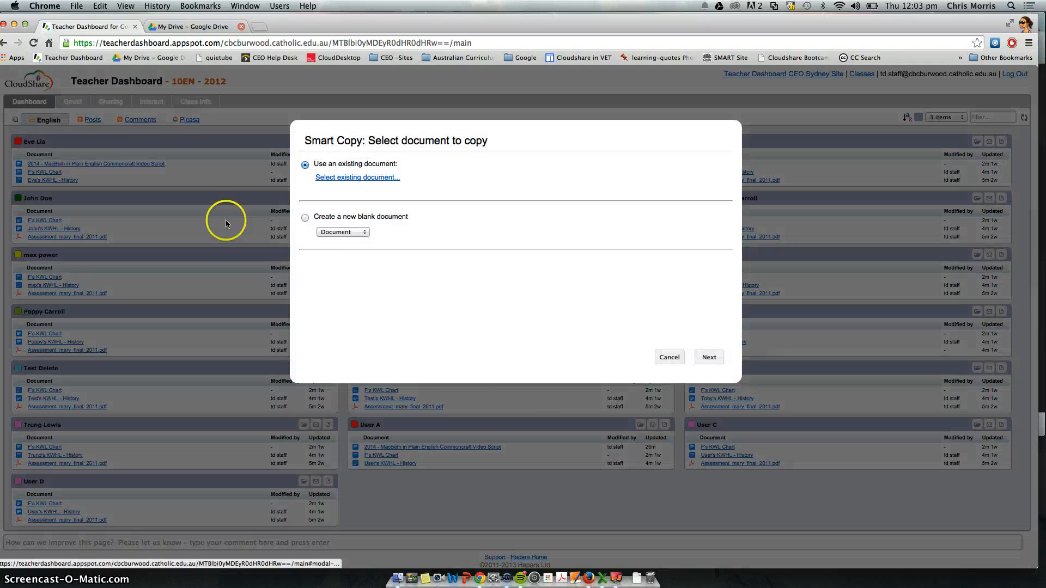
pyautogui.click(360, 179)
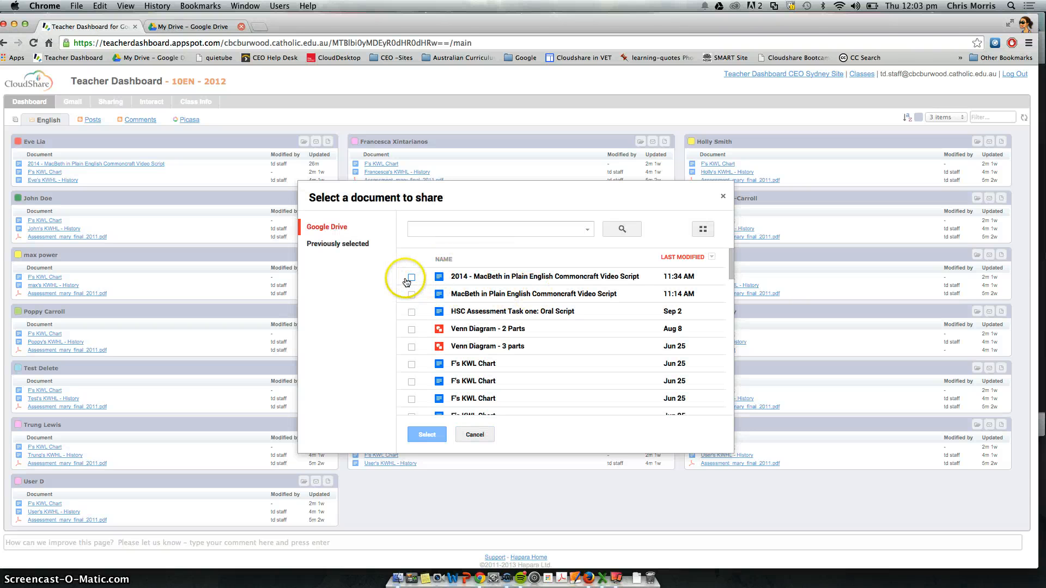
pyautogui.click(411, 277)
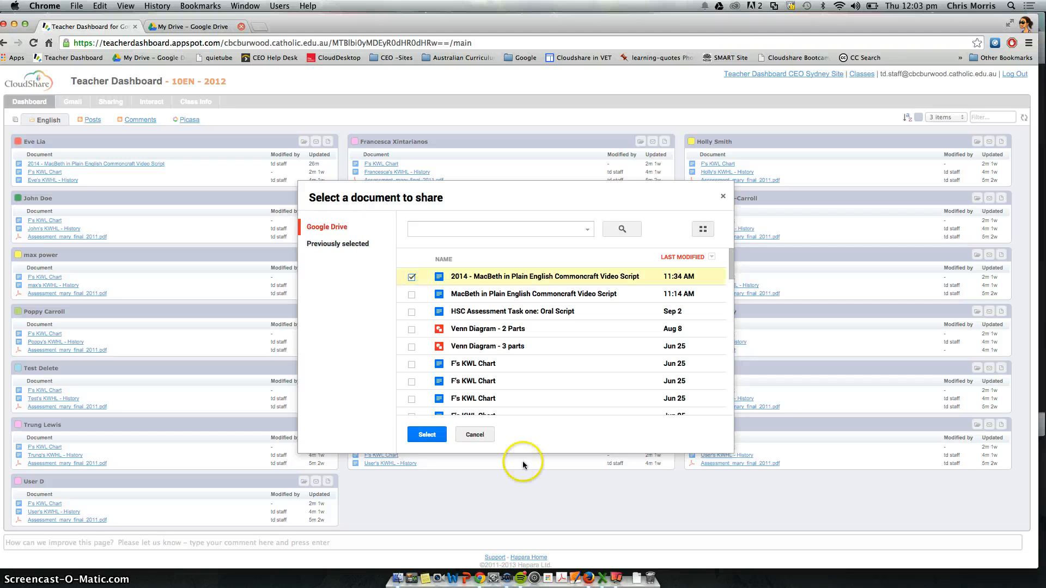
pyautogui.click(426, 434)
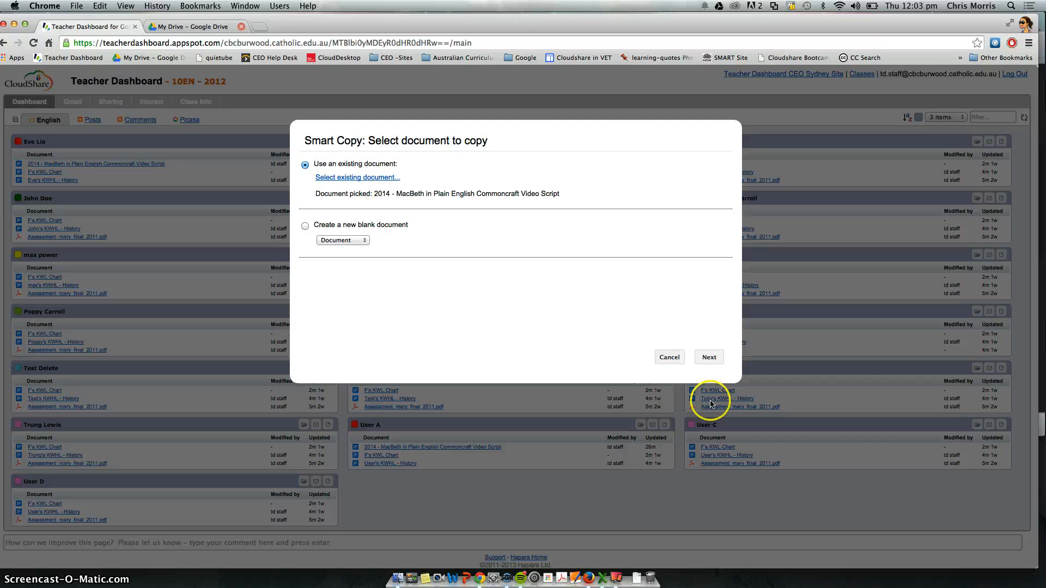
pyautogui.click(709, 357)
pyautogui.click(336, 309)
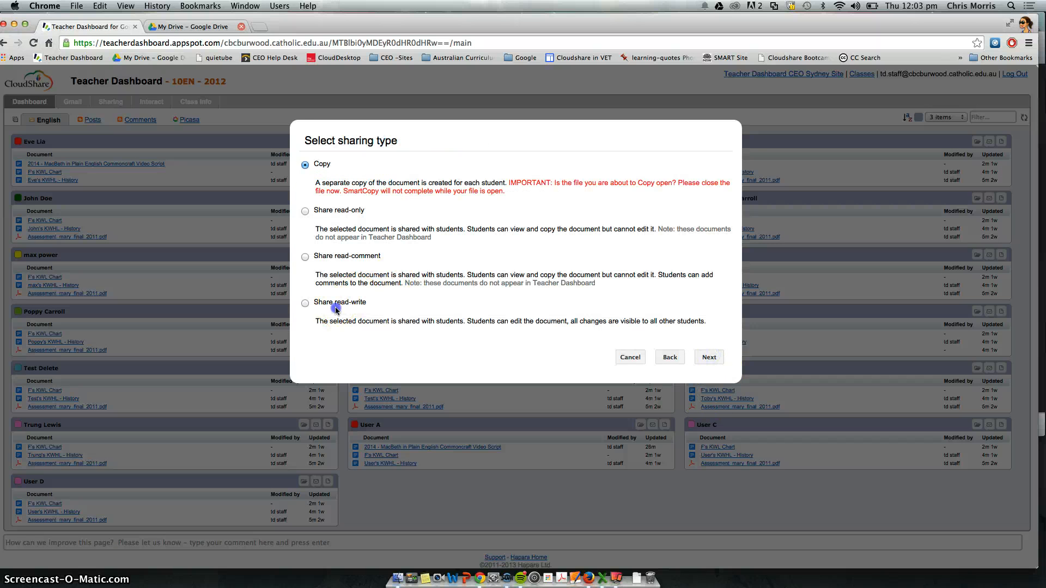
pyautogui.click(709, 357)
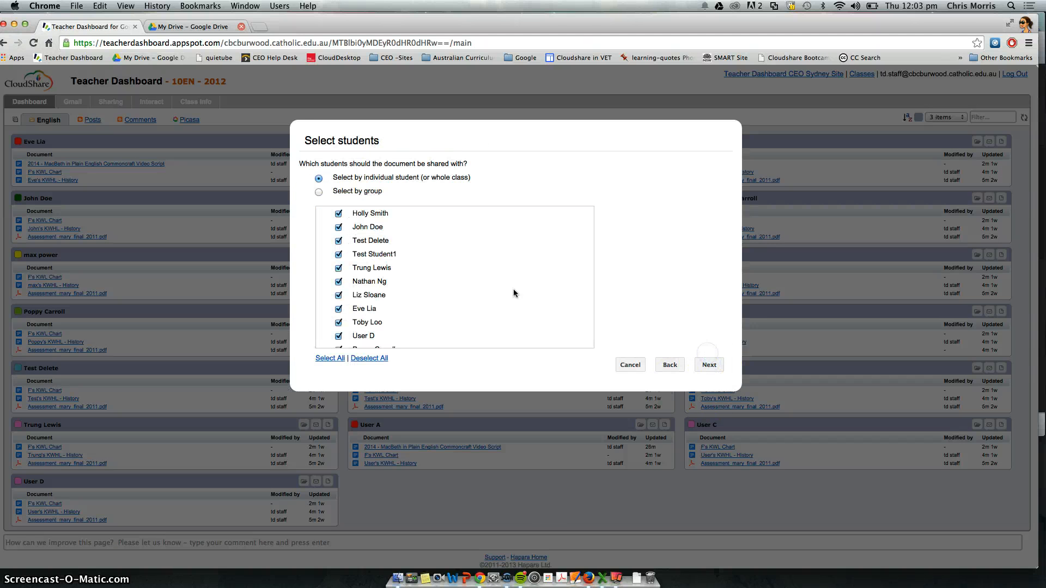
# Step: Select the students by group, limiting the copy to the Quadrants group only
pyautogui.click(323, 186)
pyautogui.click(319, 192)
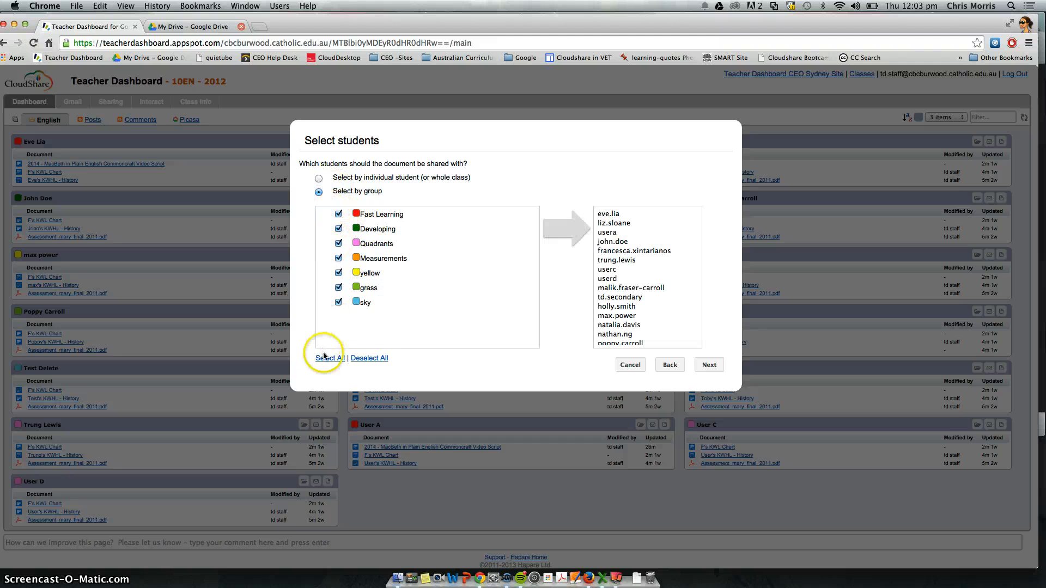
pyautogui.click(372, 359)
pyautogui.click(338, 229)
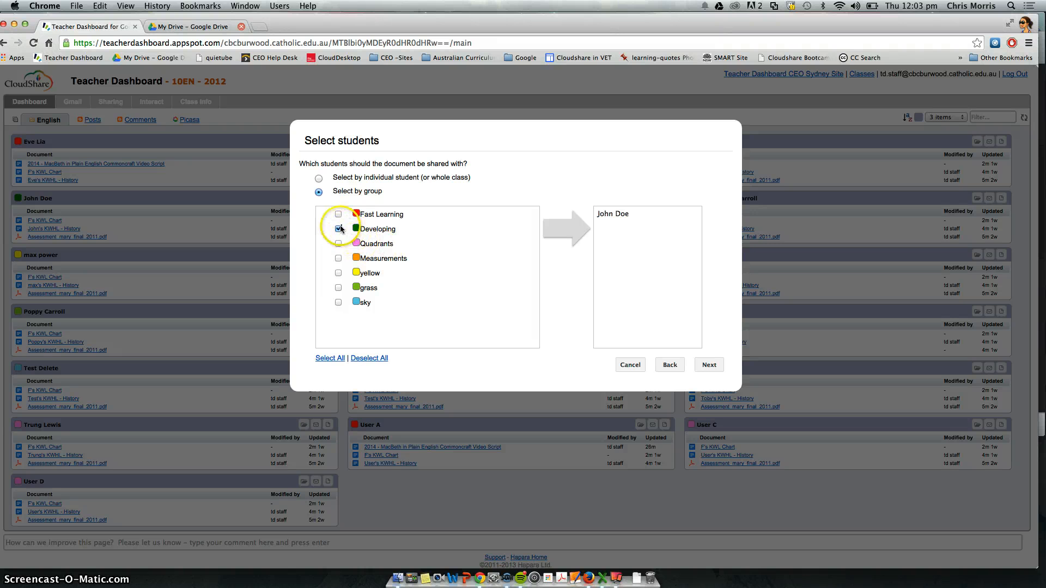
pyautogui.click(339, 244)
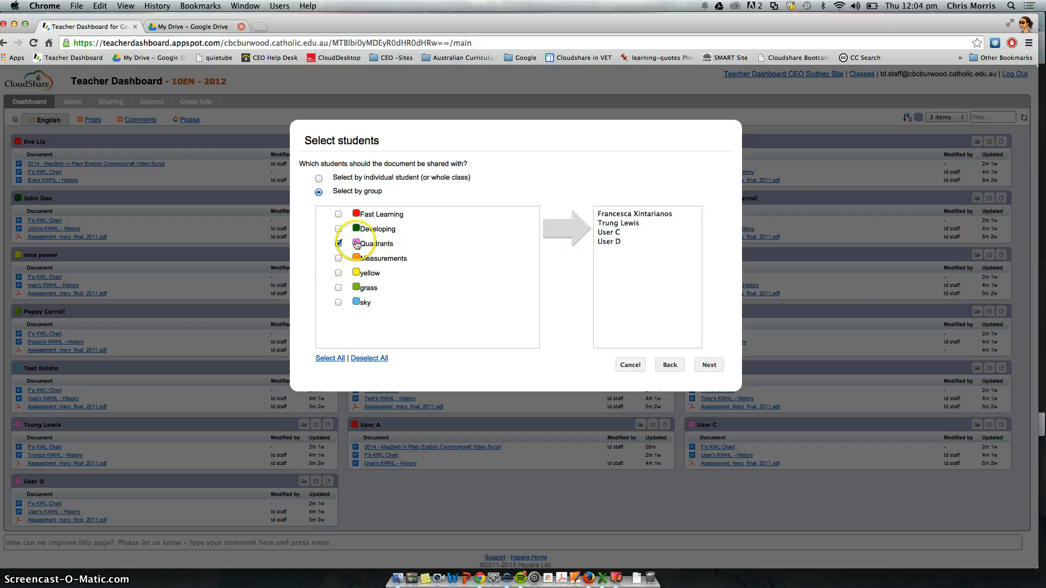
pyautogui.click(709, 365)
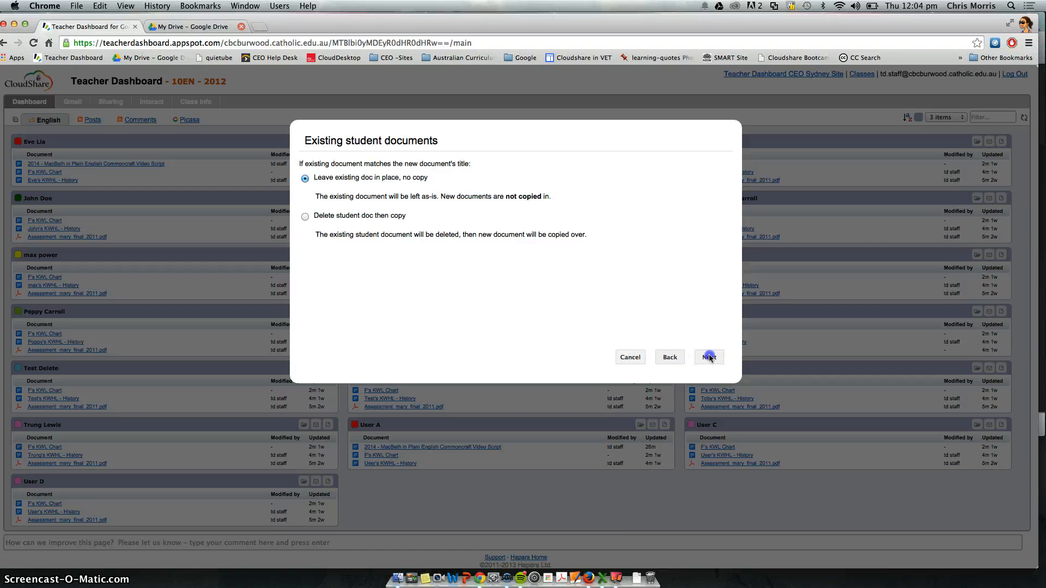
# Step: Keep existing student documents in place and finish the Smart Copy
pyautogui.click(709, 358)
pyautogui.click(710, 358)
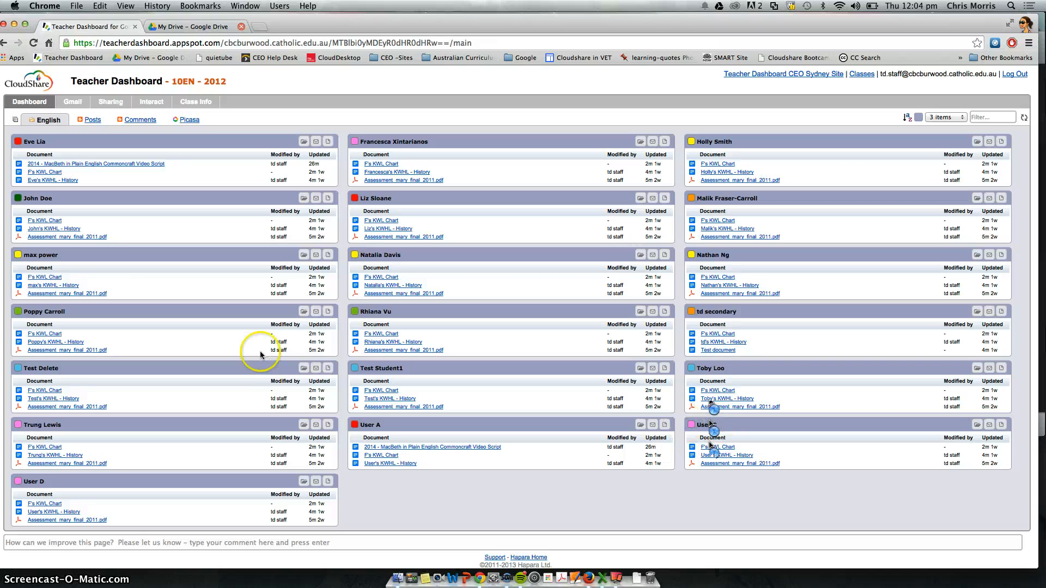
pyautogui.moveTo(97, 166)
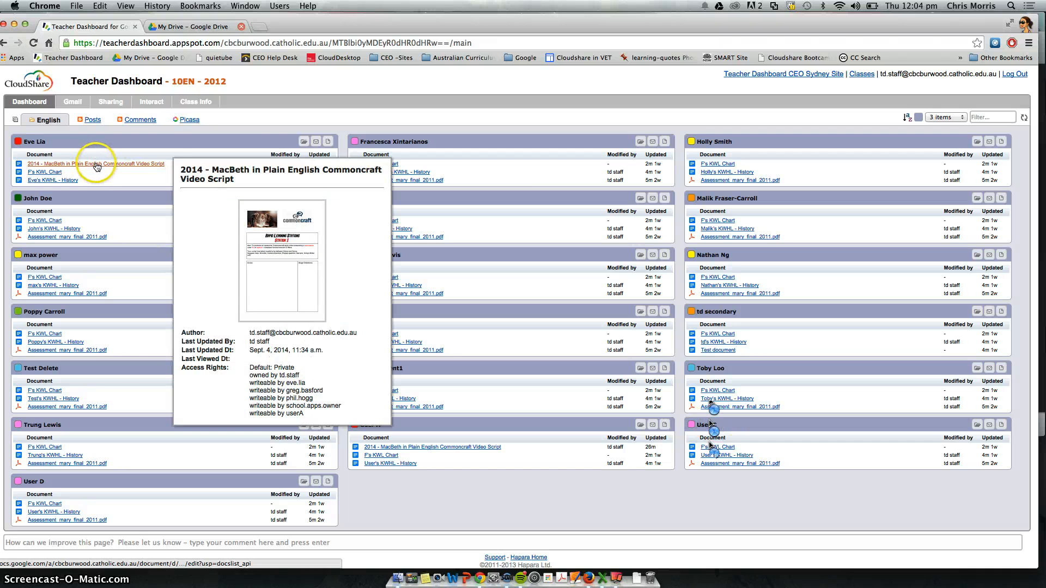